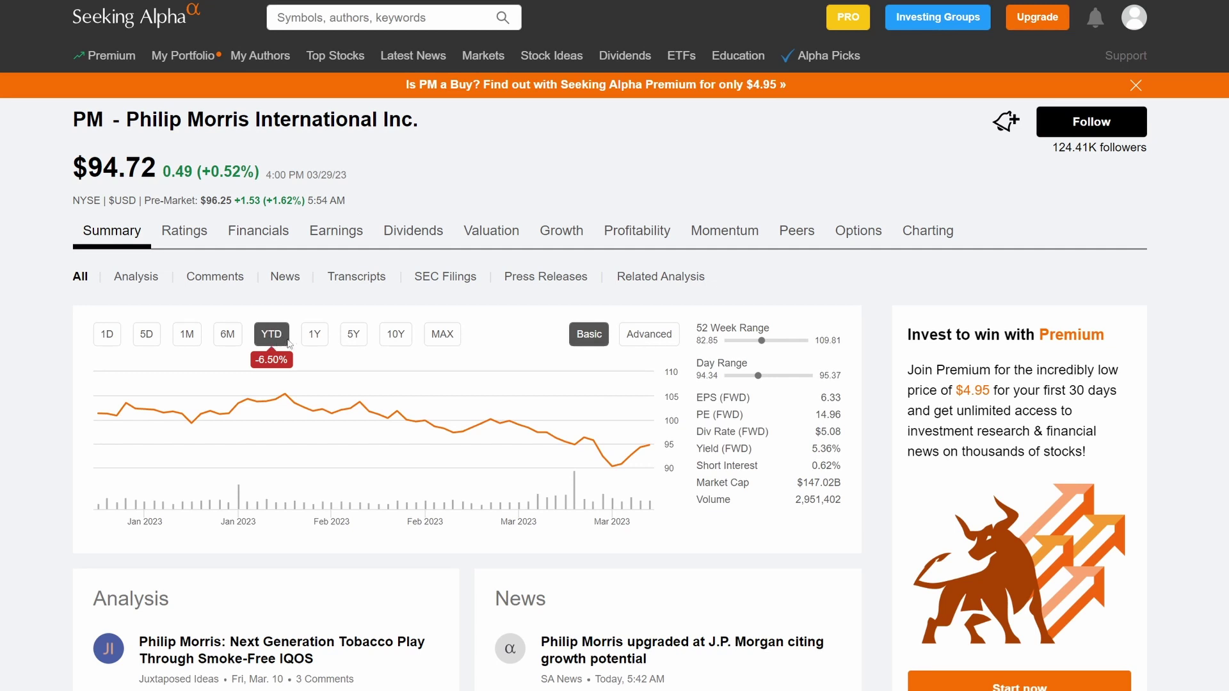
# Show PM's one-year price chart, review the highlighted $116 price-target sentence, then switch to the Stock Screener.
pyautogui.click(313, 337)
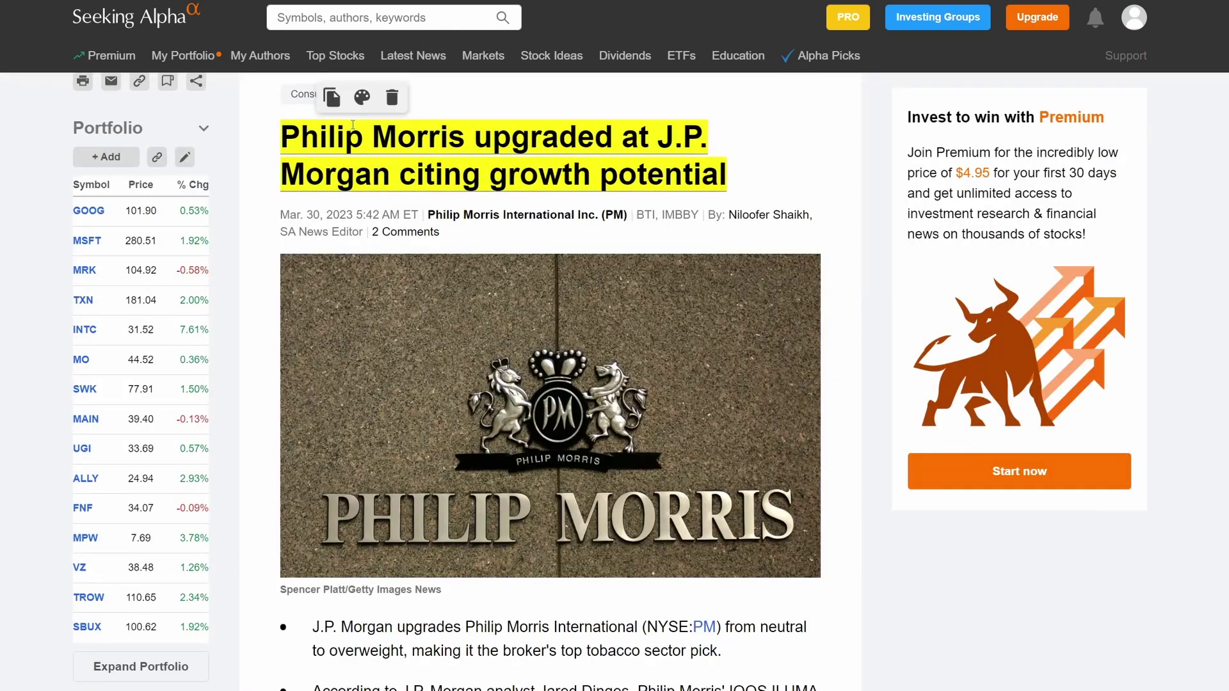
pyautogui.click(278, 201)
pyautogui.scroll(-6, 308, 252)
pyautogui.scroll(-3, 308, 251)
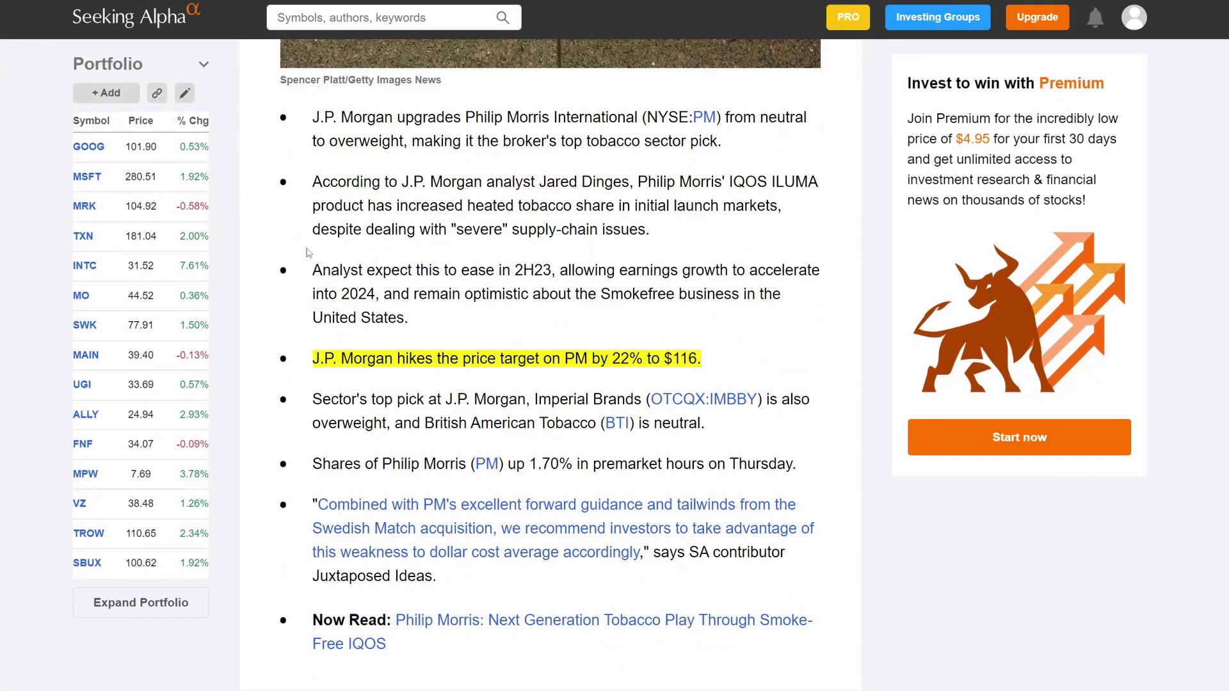
pyautogui.click(466, 360)
pyautogui.click(543, 382)
pyautogui.hotkey('alt', 'Tab')
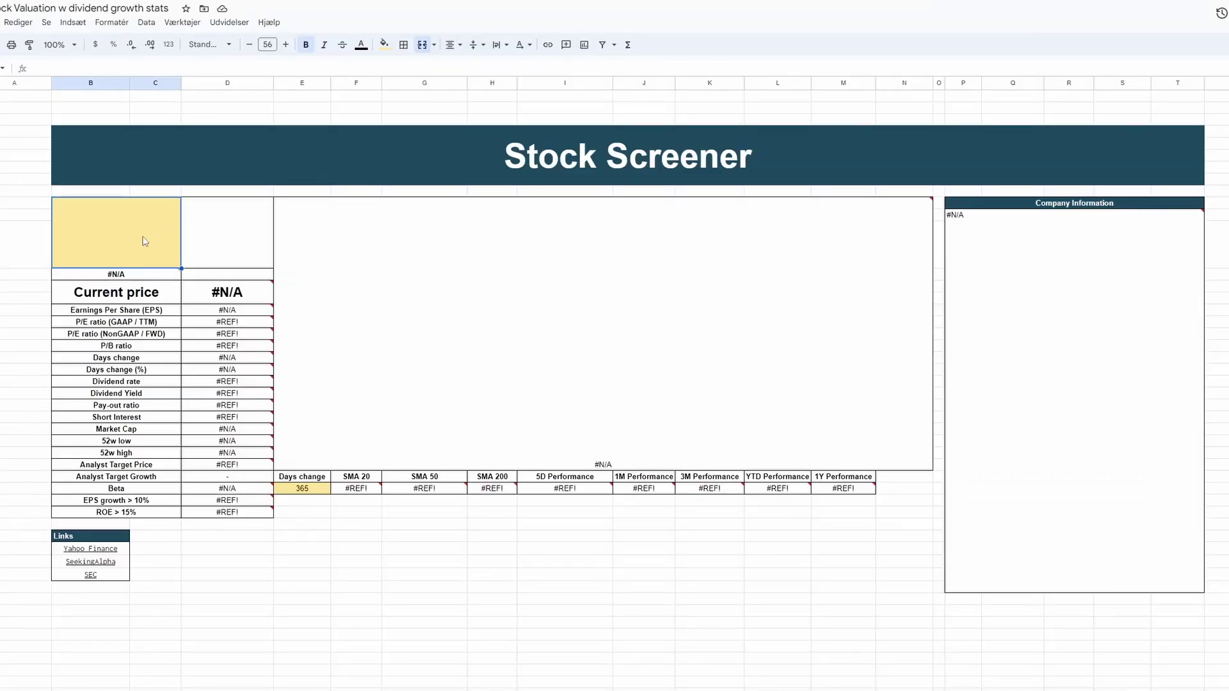
pyautogui.write('PM')
# Load PM into the screener and review forward P/E, dividend yield, 52-week range and analyst target price.
pyautogui.press('Return')
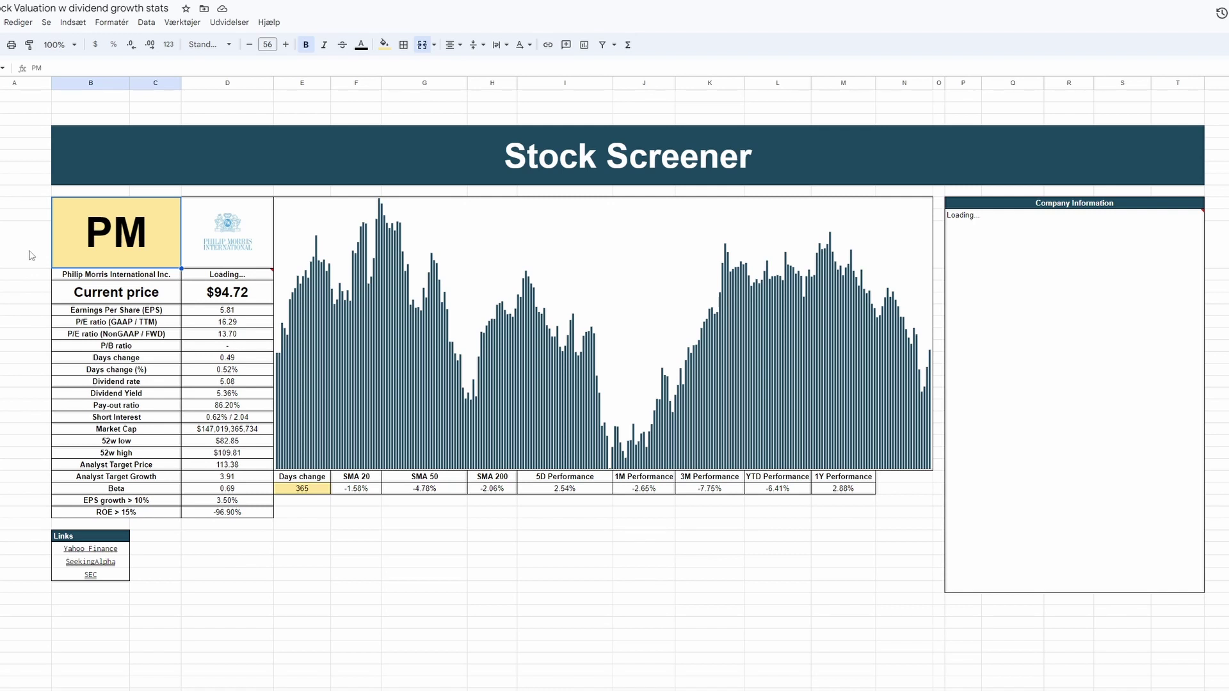
pyautogui.moveTo(89, 334); pyautogui.dragTo(216, 337)
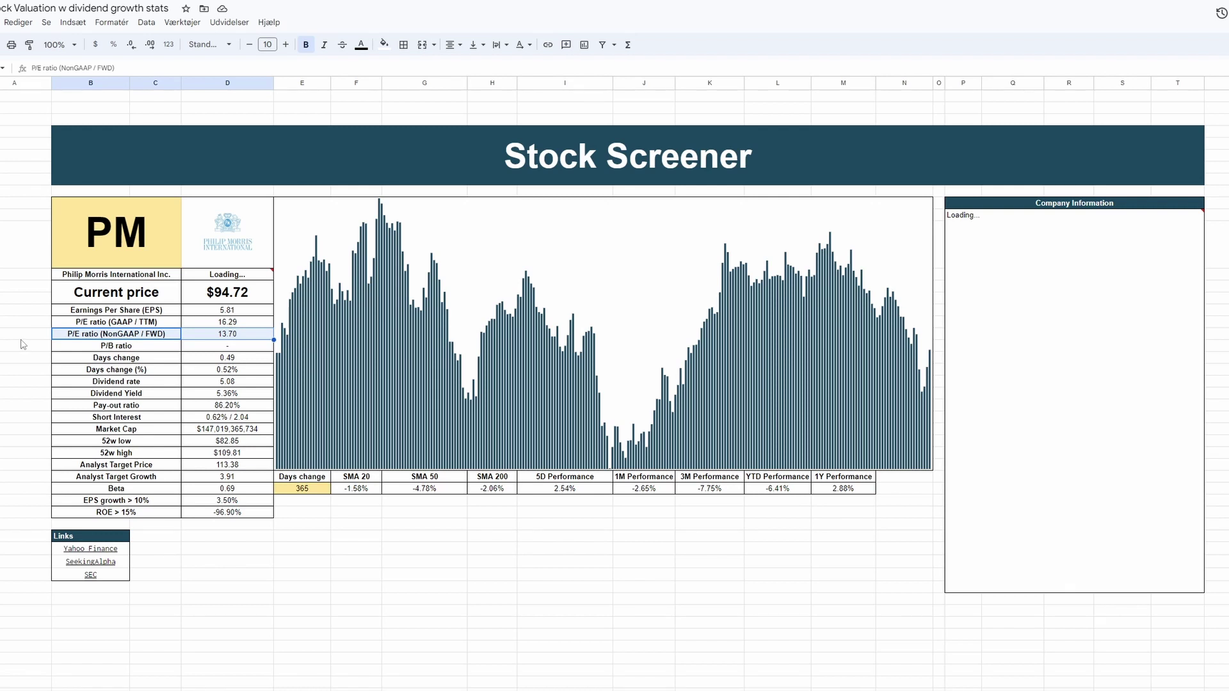
pyautogui.moveTo(117, 392); pyautogui.dragTo(209, 396)
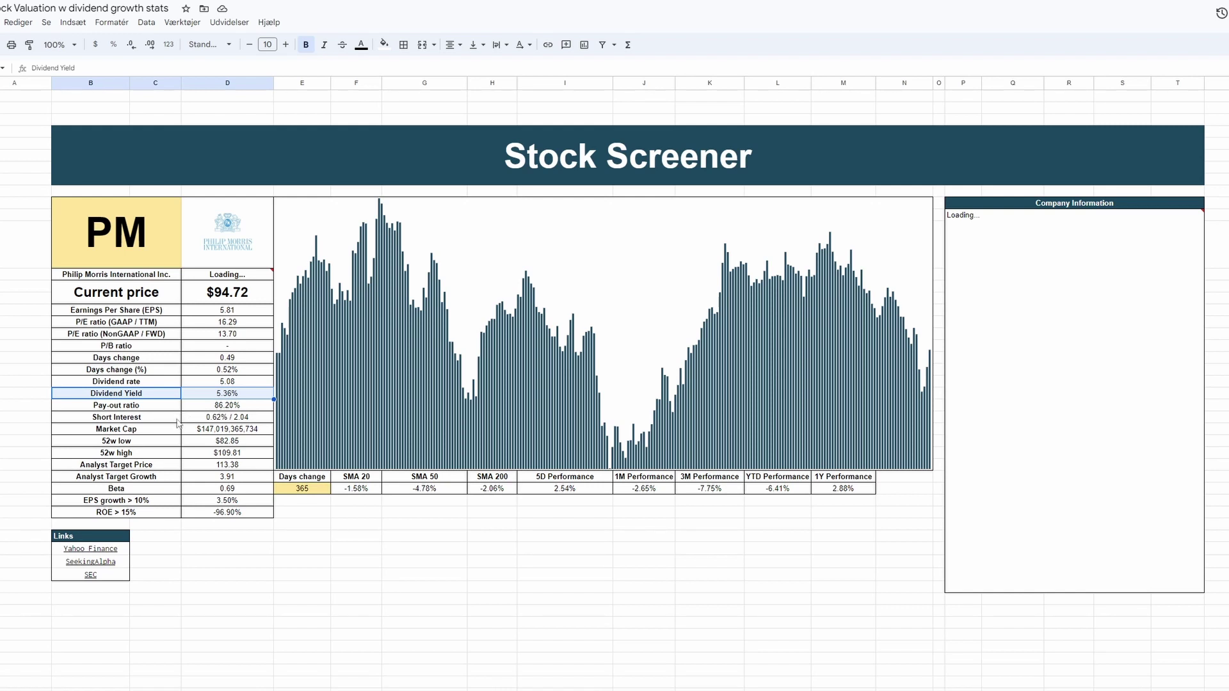
pyautogui.click(134, 442)
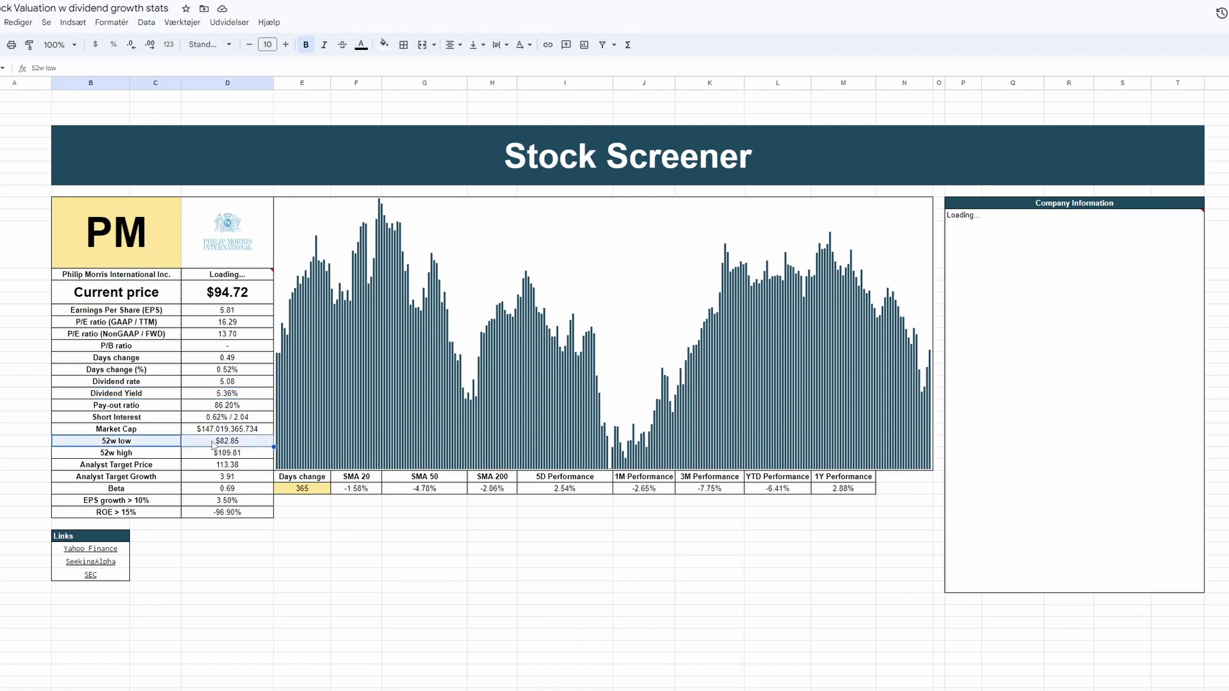
pyautogui.click(123, 453)
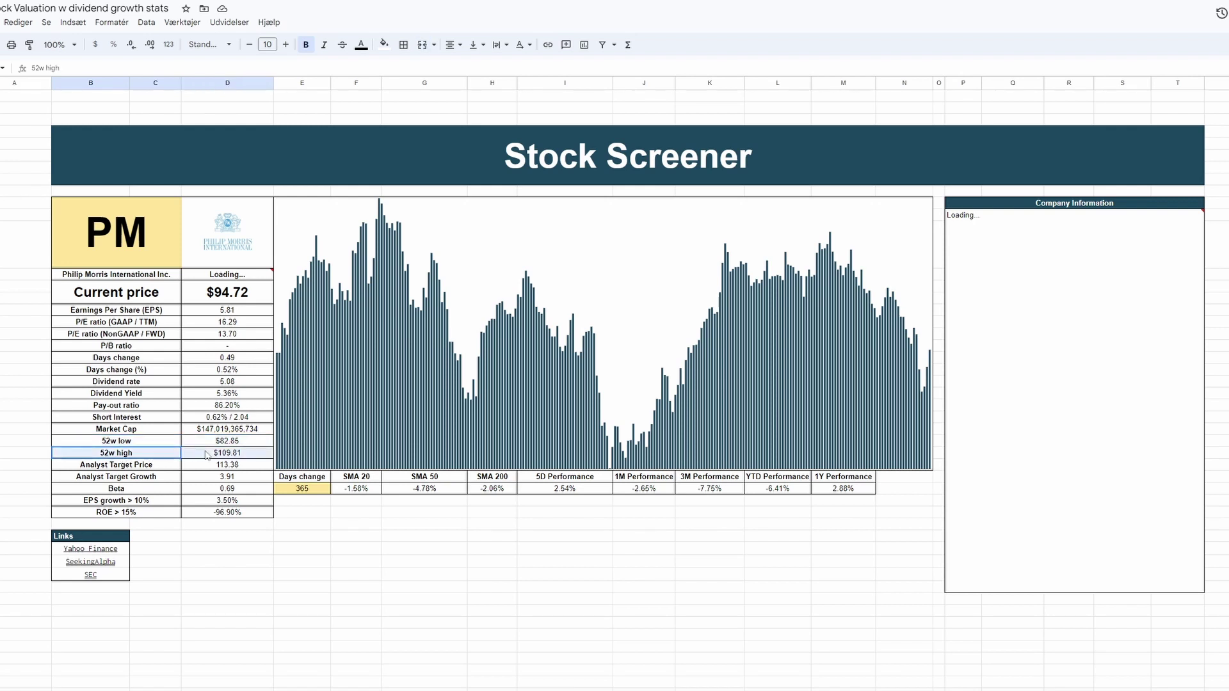
pyautogui.click(123, 465)
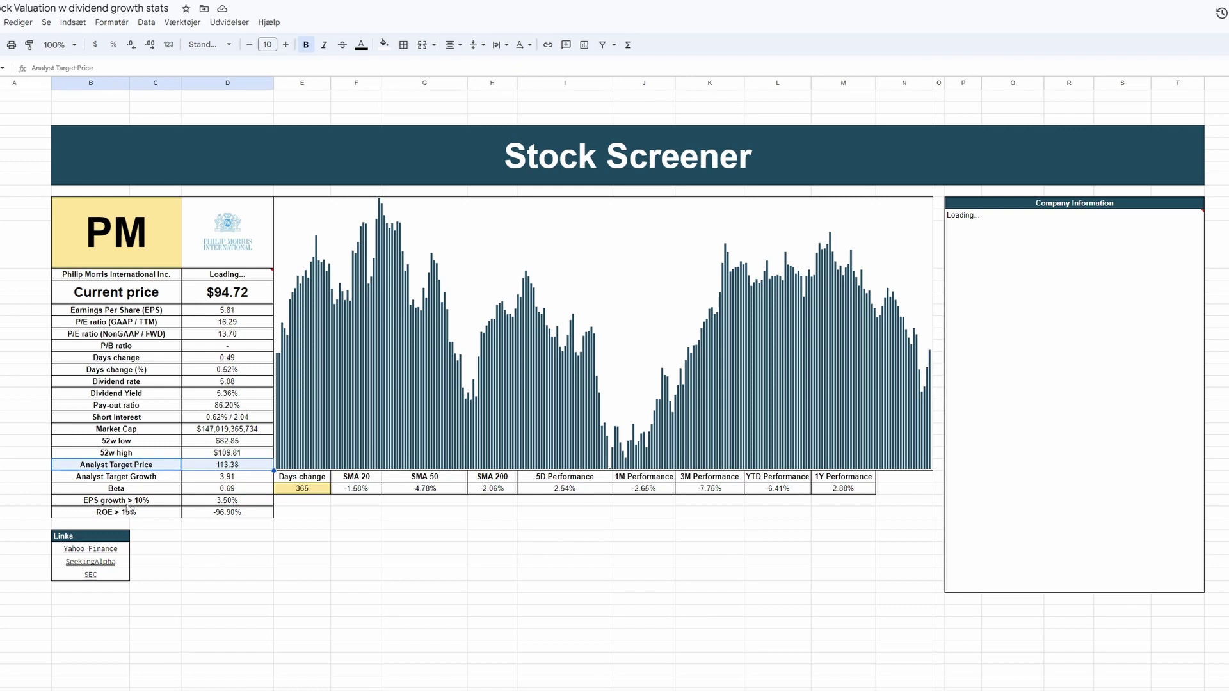
# Review the EPS growth > 10% and ROE > 15% criteria rows with their values.
pyautogui.click(145, 501)
pyautogui.keyDown('shift'); pyautogui.click(208, 502); pyautogui.keyUp('shift')
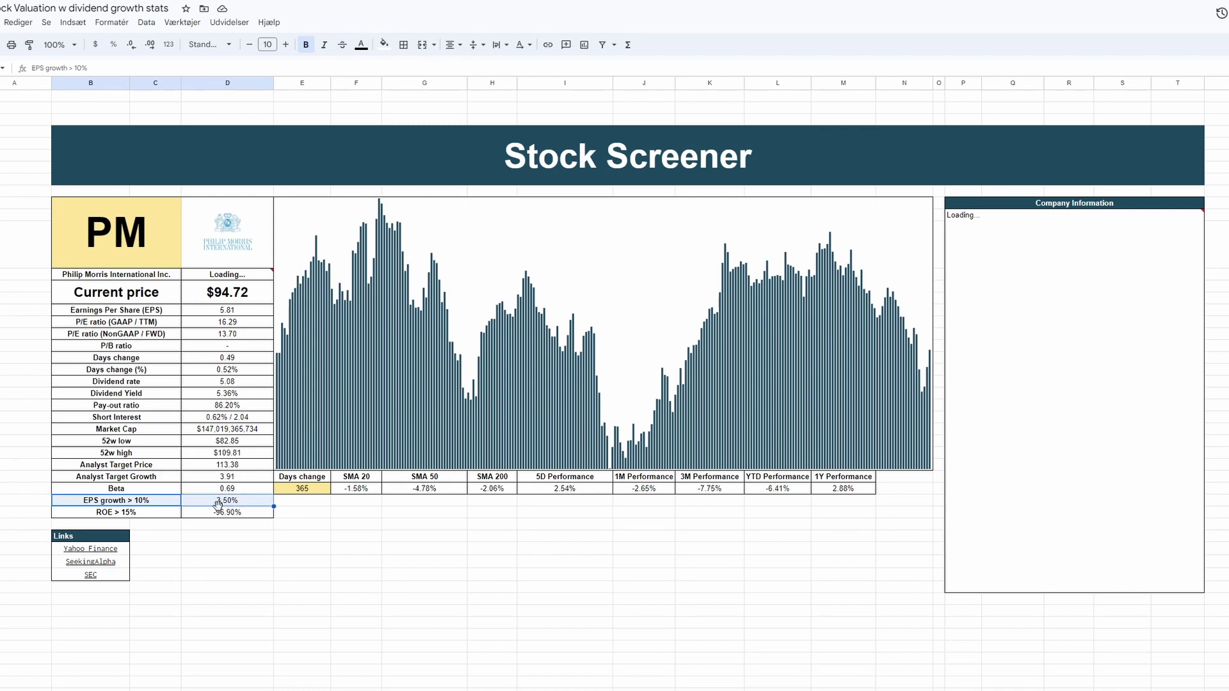
pyautogui.click(103, 514)
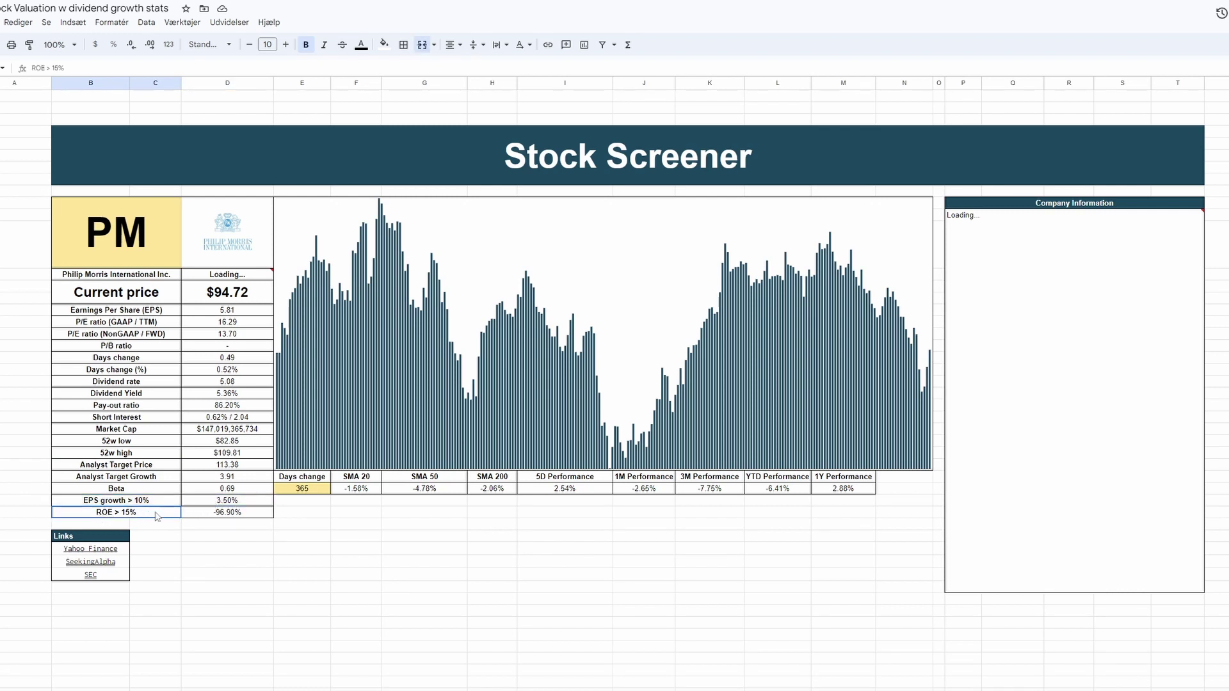
pyautogui.keyDown('shift'); pyautogui.click(192, 514); pyautogui.keyUp('shift')
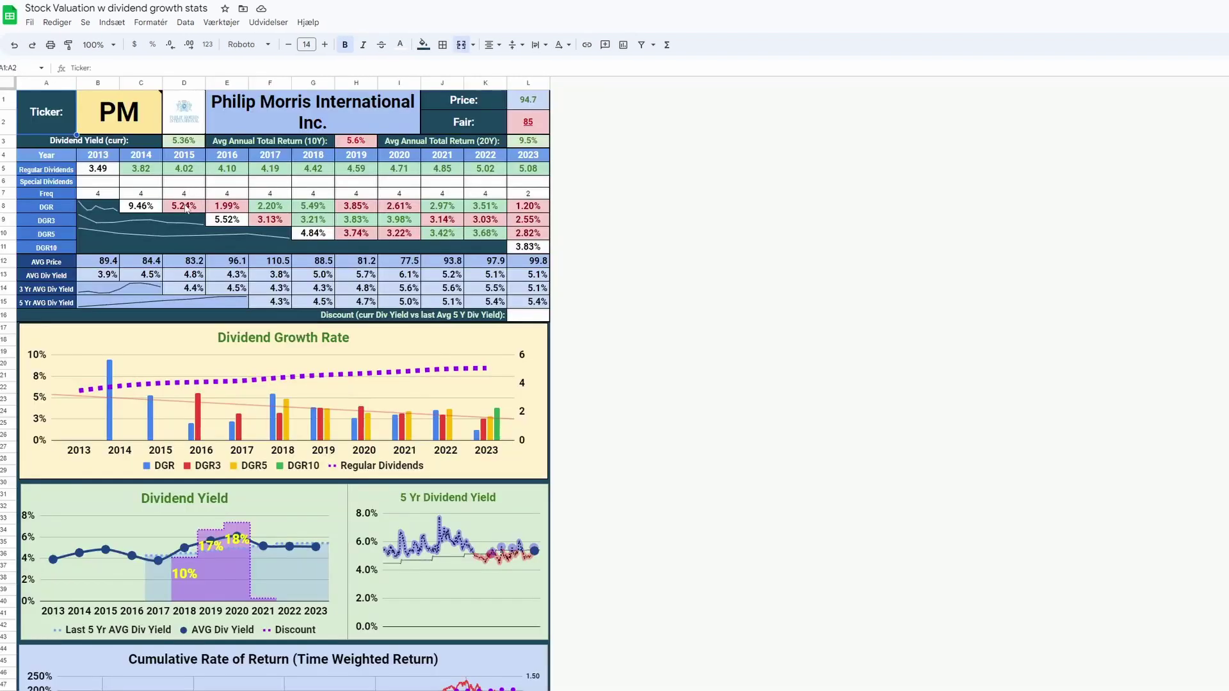
# Enlarge the dividend statistics sheet to 150% zoom.
pyautogui.click(99, 45)
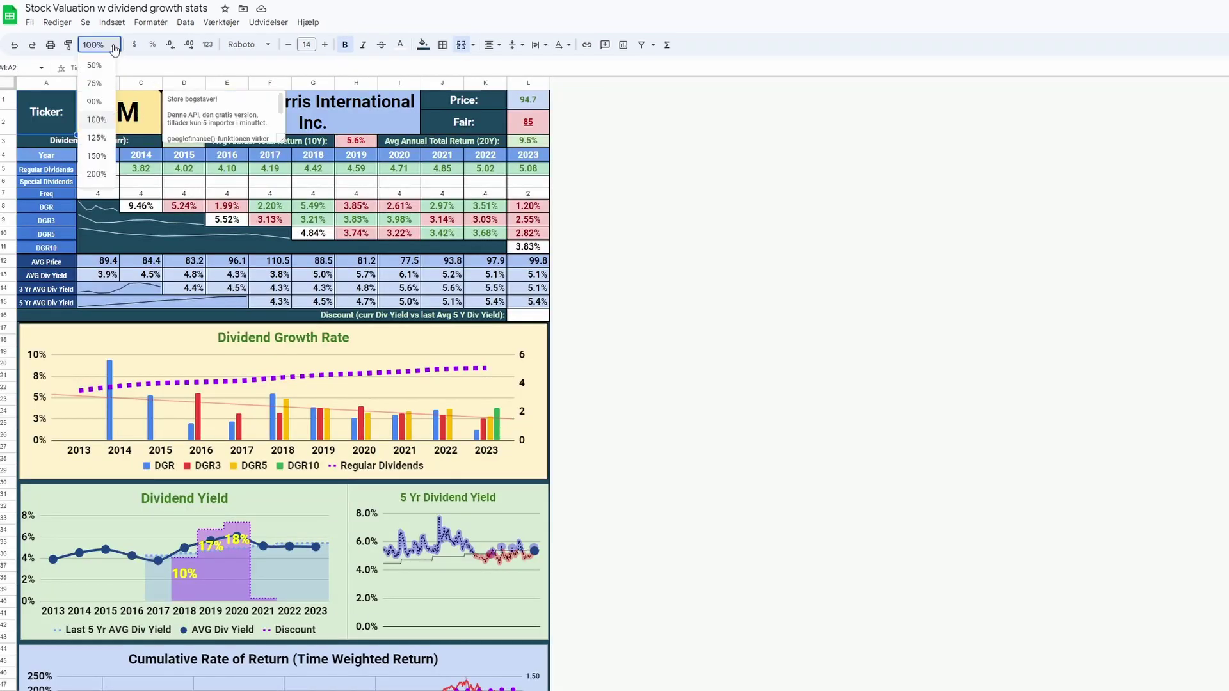
pyautogui.click(96, 157)
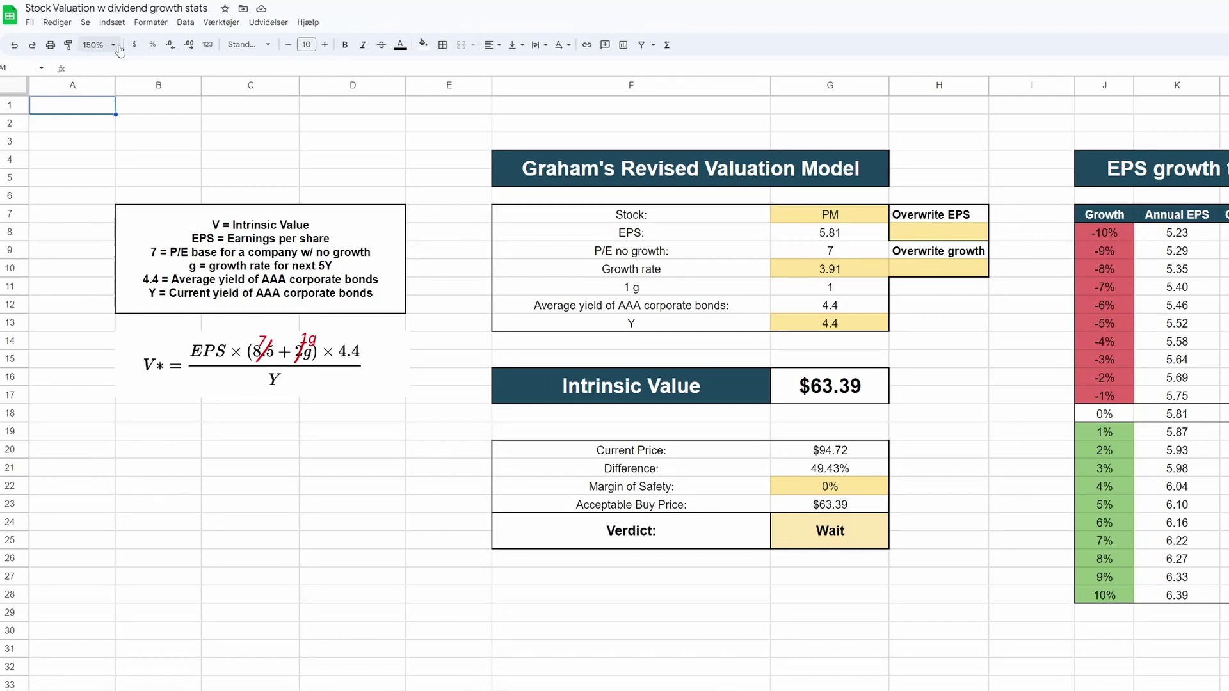
# Set zoom to 125%, highlight Graham's $63.39 intrinsic value, then move to the Discounted Cash Flow Model sheet.
pyautogui.click(97, 44)
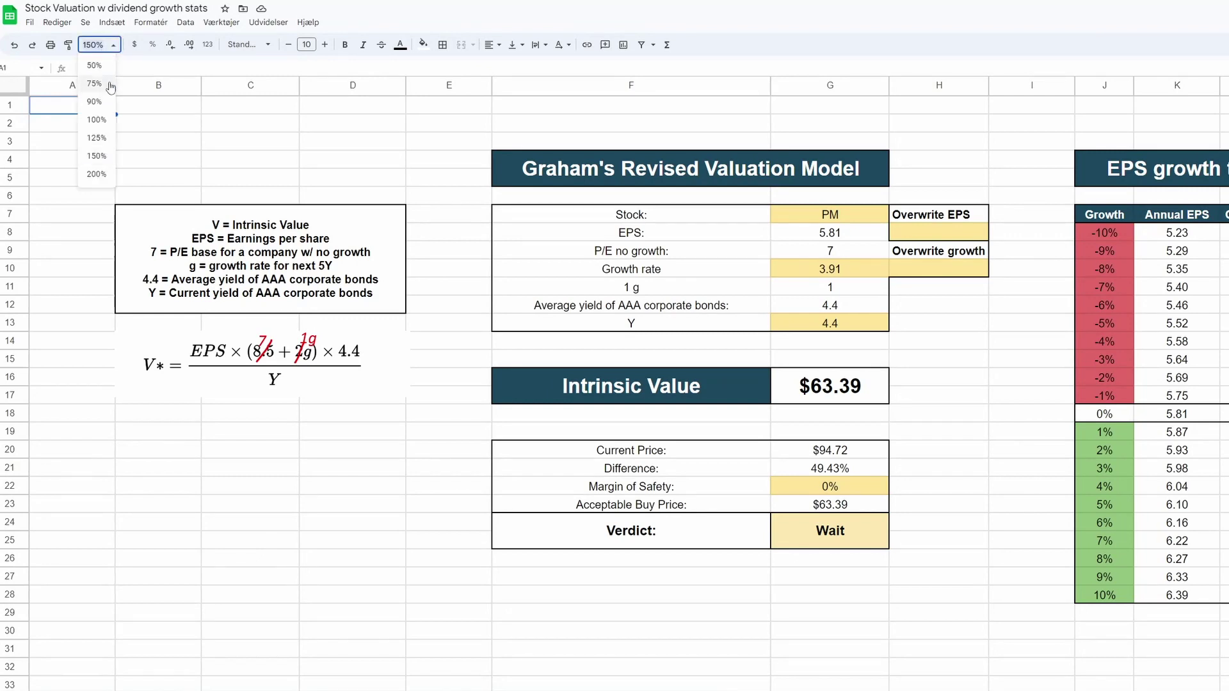
pyautogui.click(96, 137)
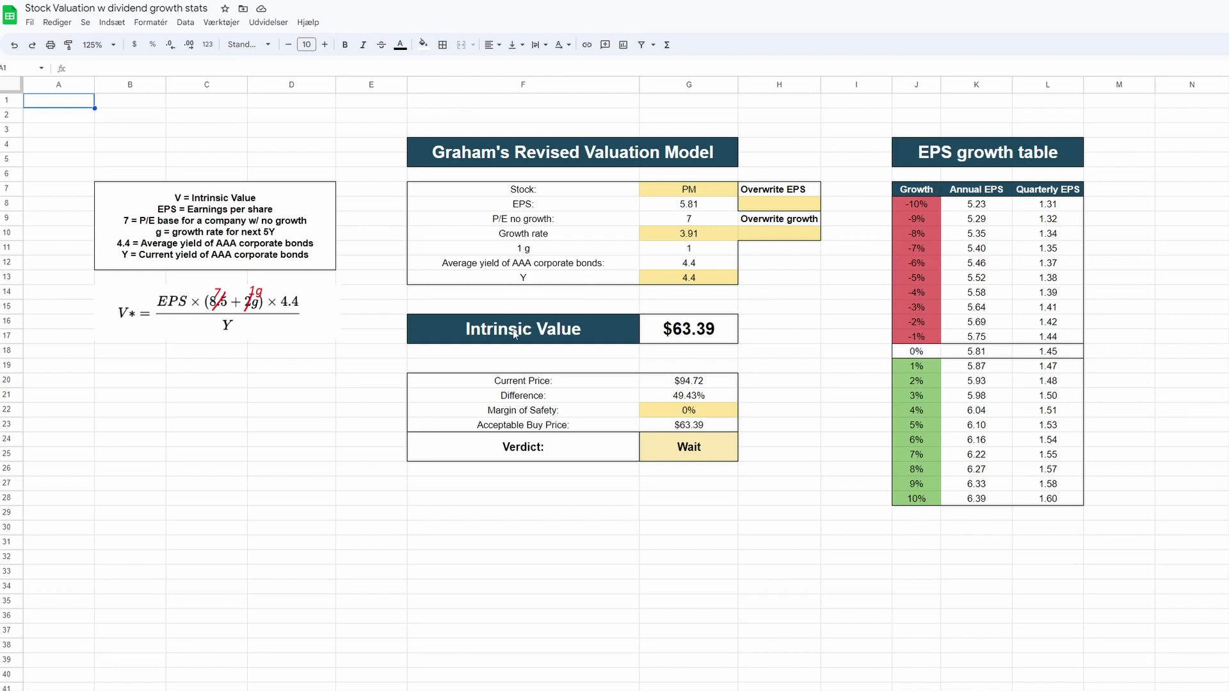
pyautogui.moveTo(524, 329); pyautogui.dragTo(706, 333)
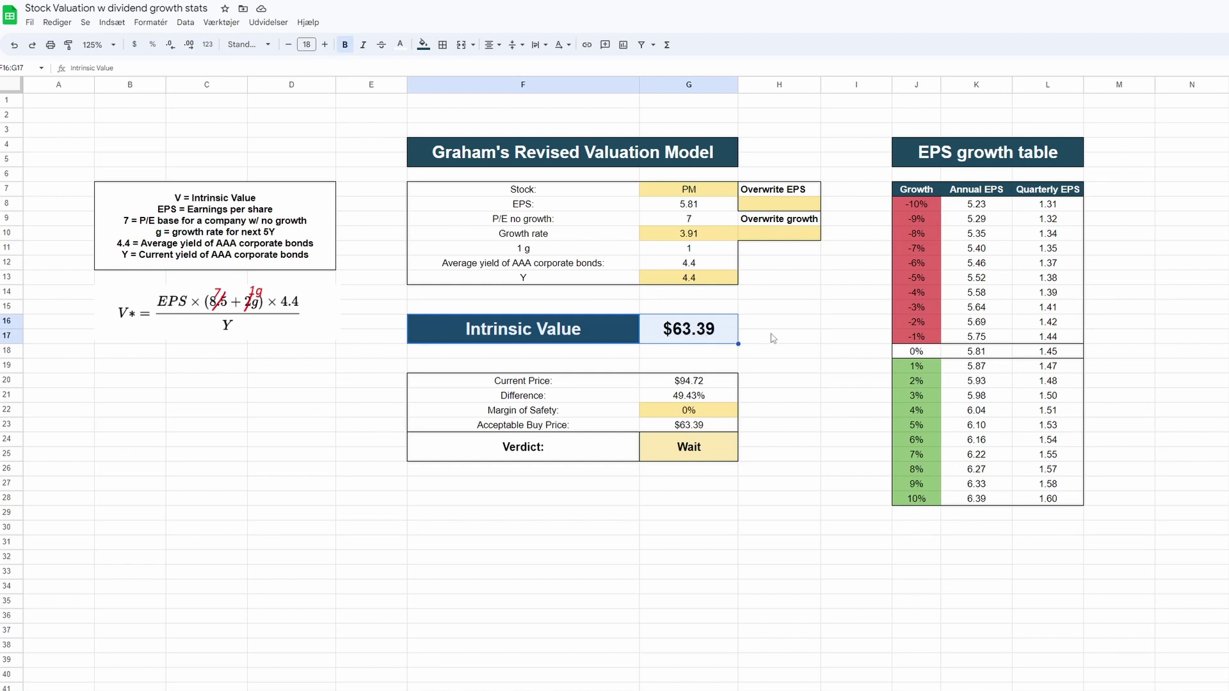
pyautogui.click(421, 680)
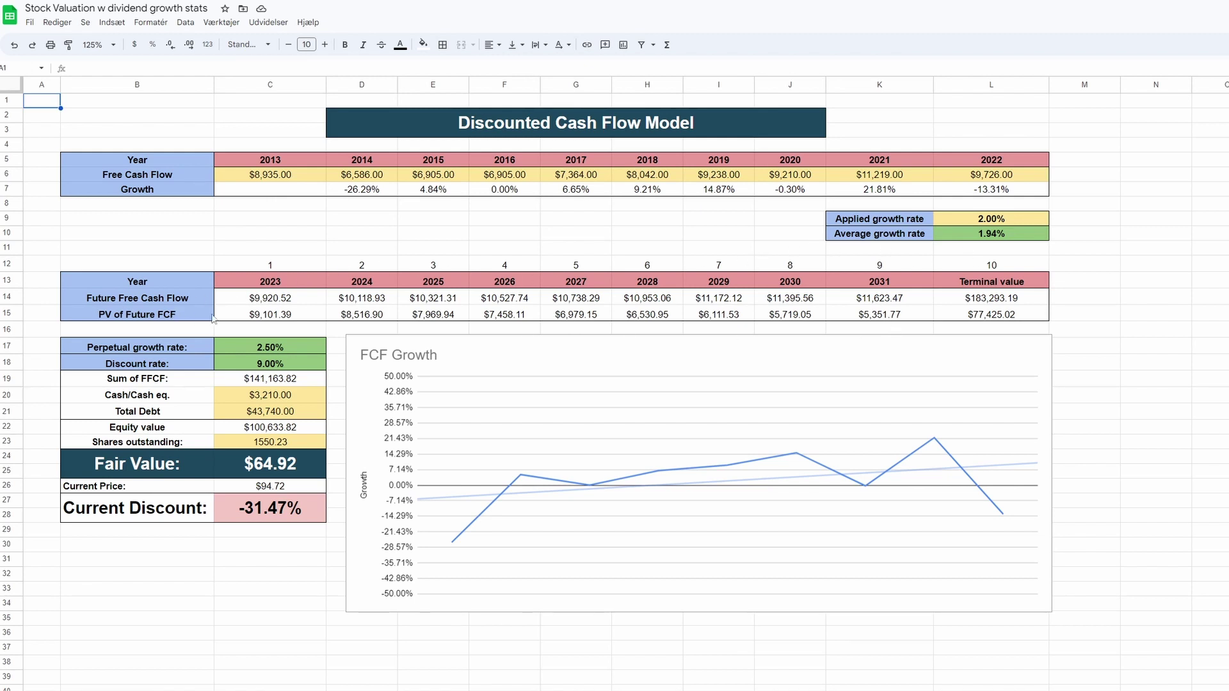
# Highlight the present values, total debt and $64.92 fair value, then move to the Dividend Discount Model sheet.
pyautogui.moveTo(251, 315); pyautogui.dragTo(1009, 330)
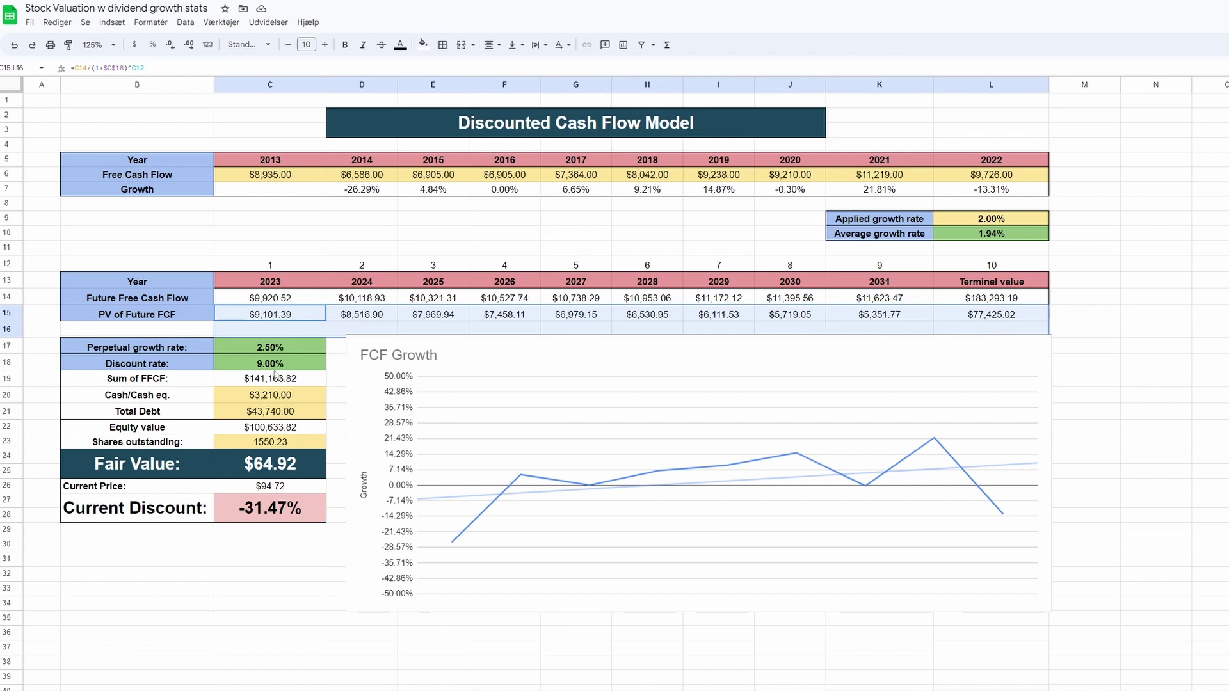
pyautogui.moveTo(161, 396)
pyautogui.mouseDown()
pyautogui.moveTo(248, 399)
pyautogui.moveTo(232, 413)
pyautogui.mouseUp()
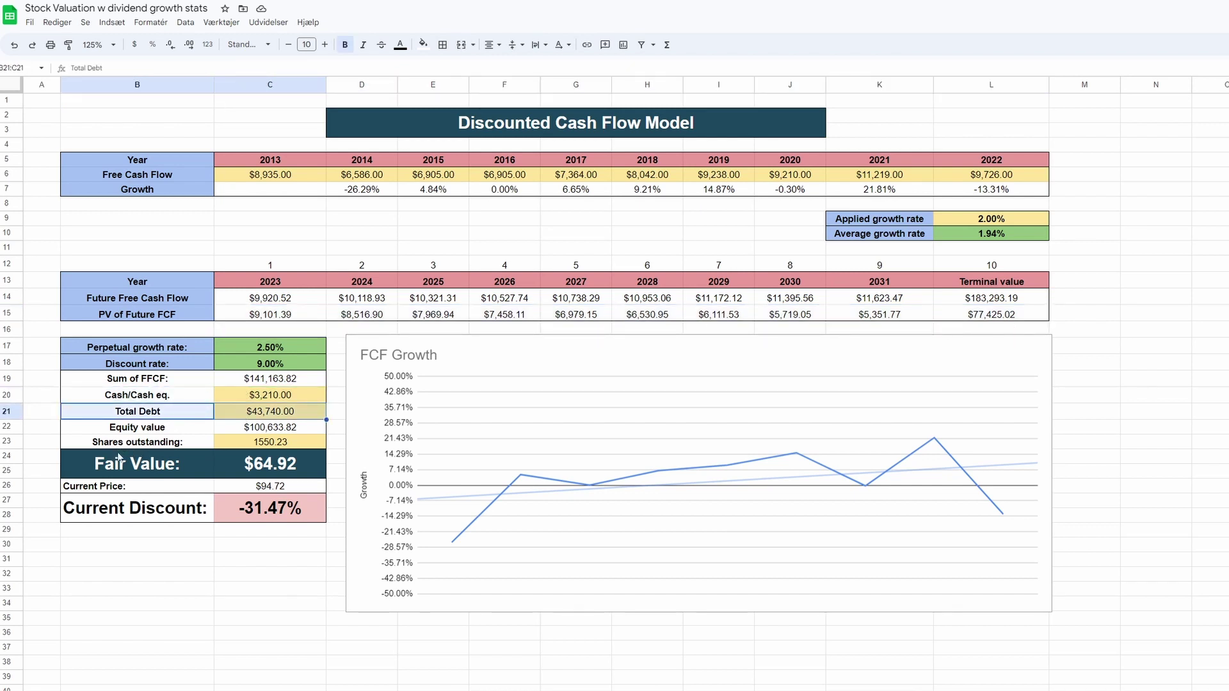
pyautogui.moveTo(121, 460); pyautogui.dragTo(252, 466)
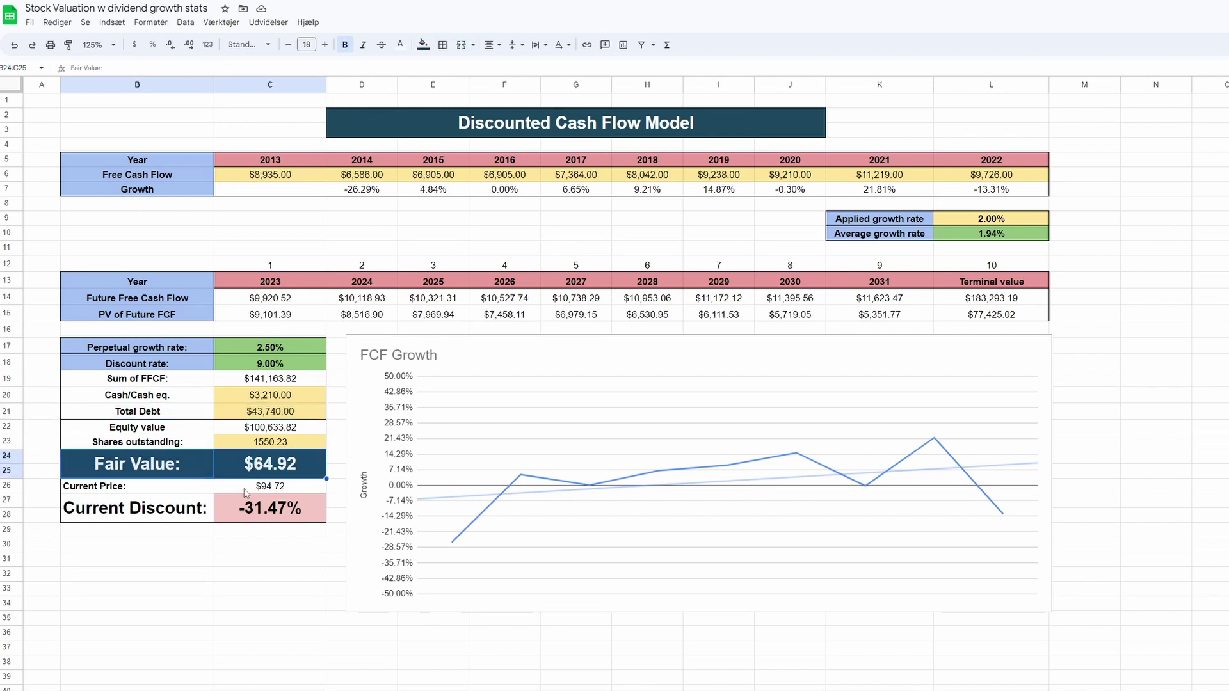
pyautogui.hotkey('ctrl', 'shift', 'pagedown')
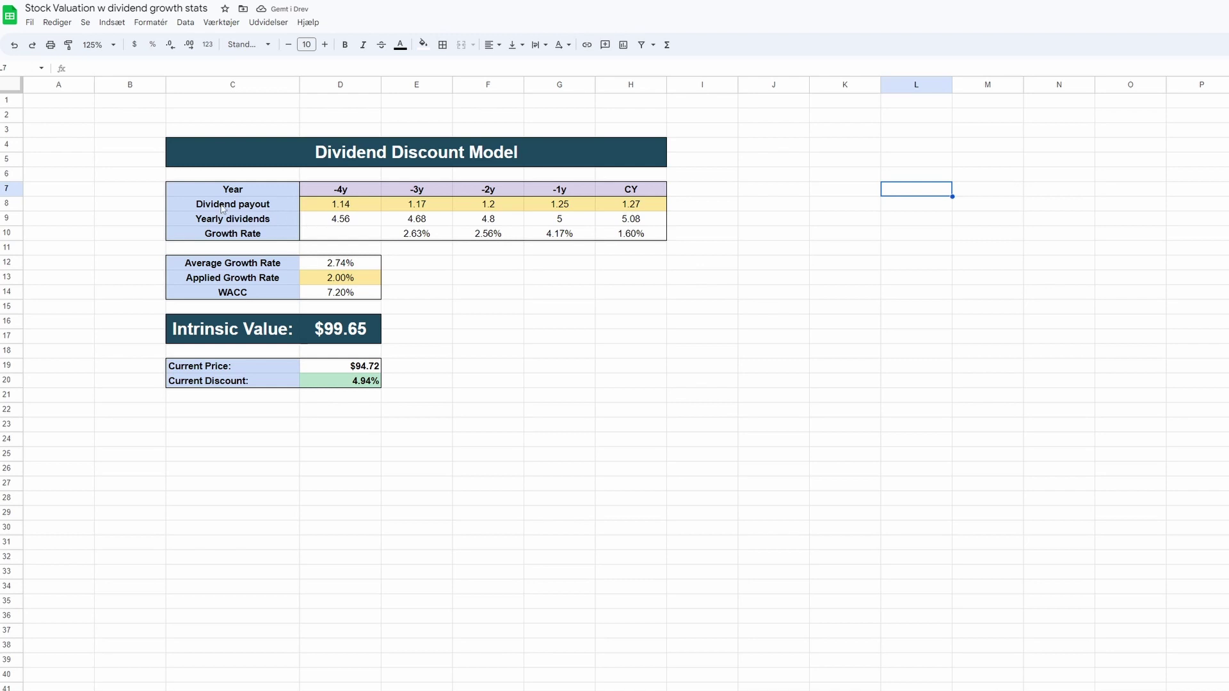
# Highlight the dividend payout row, average and applied growth rates, WACC and the $99.65 intrinsic value.
pyautogui.moveTo(234, 204); pyautogui.dragTo(626, 207)
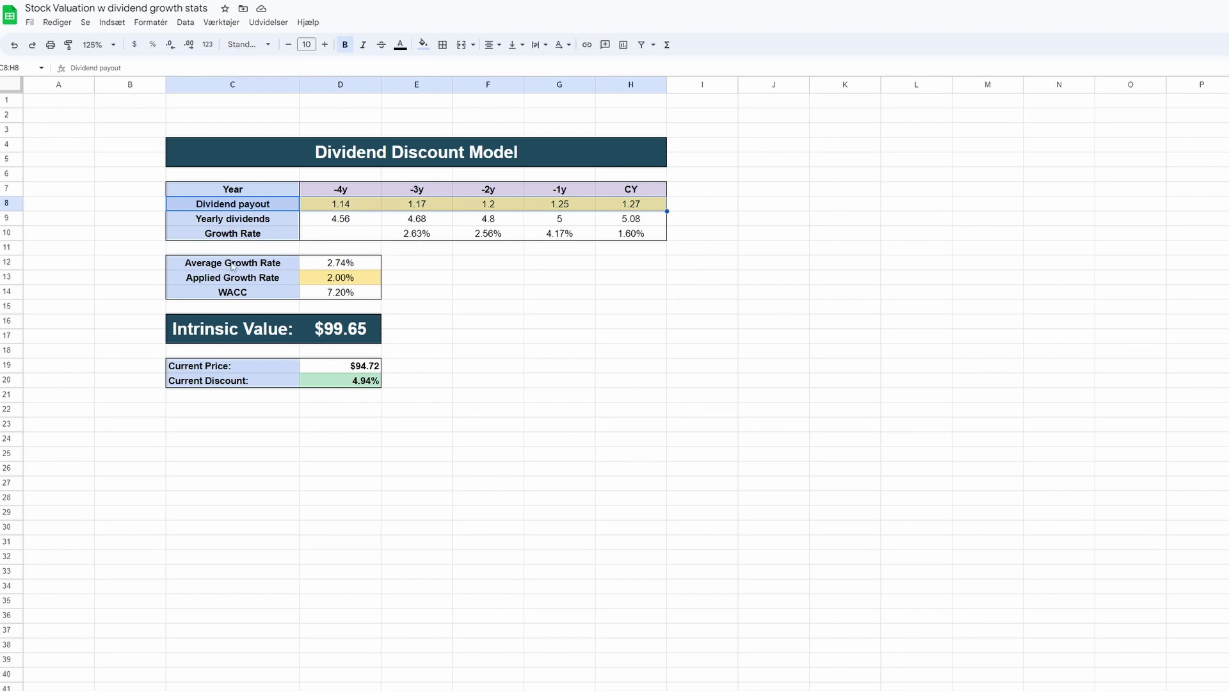
pyautogui.moveTo(230, 263); pyautogui.dragTo(346, 265)
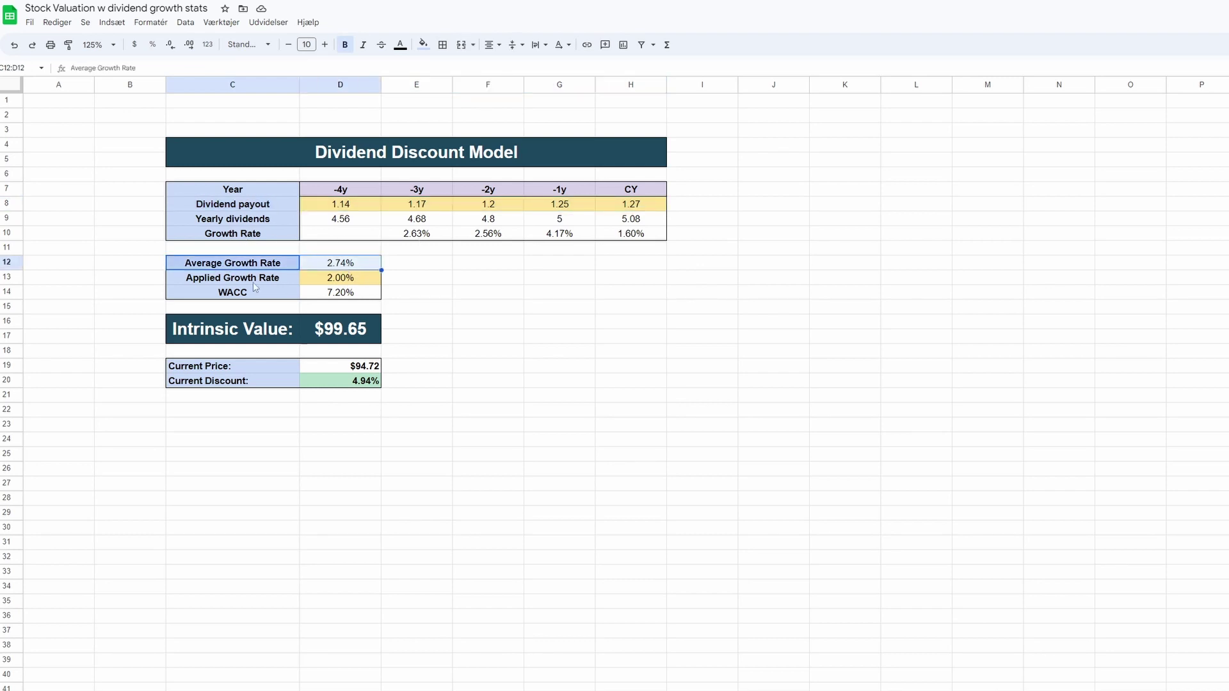
pyautogui.moveTo(207, 279); pyautogui.dragTo(348, 280)
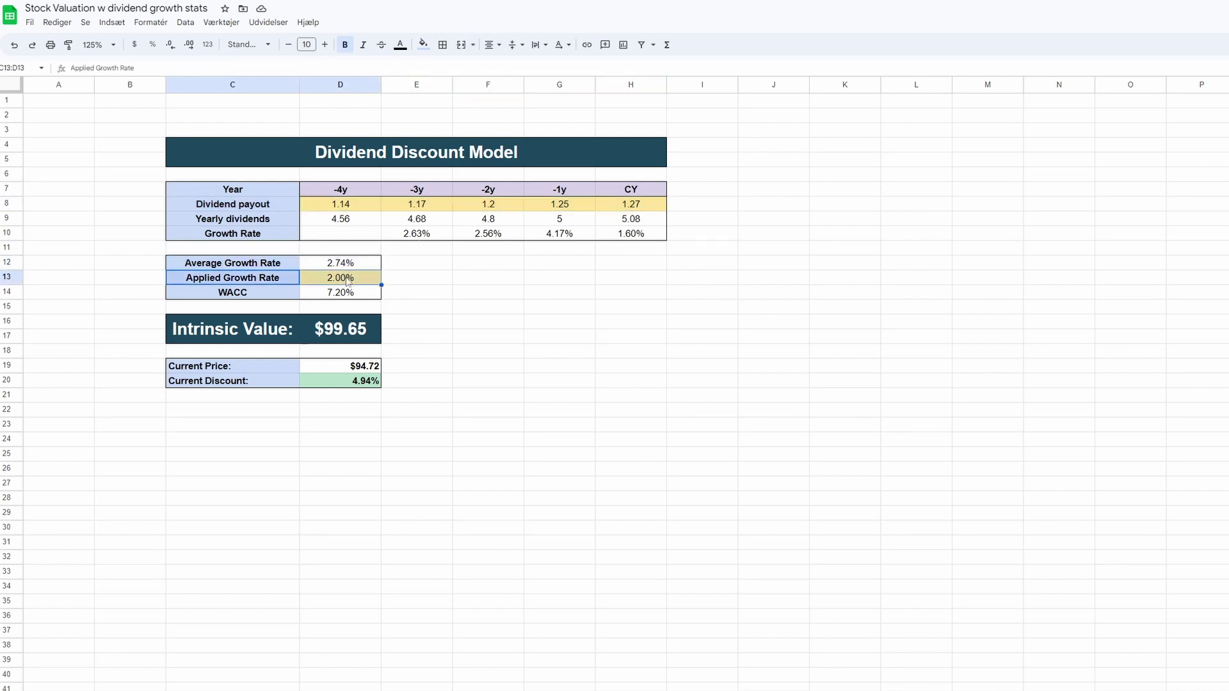
pyautogui.moveTo(232, 293); pyautogui.dragTo(329, 295)
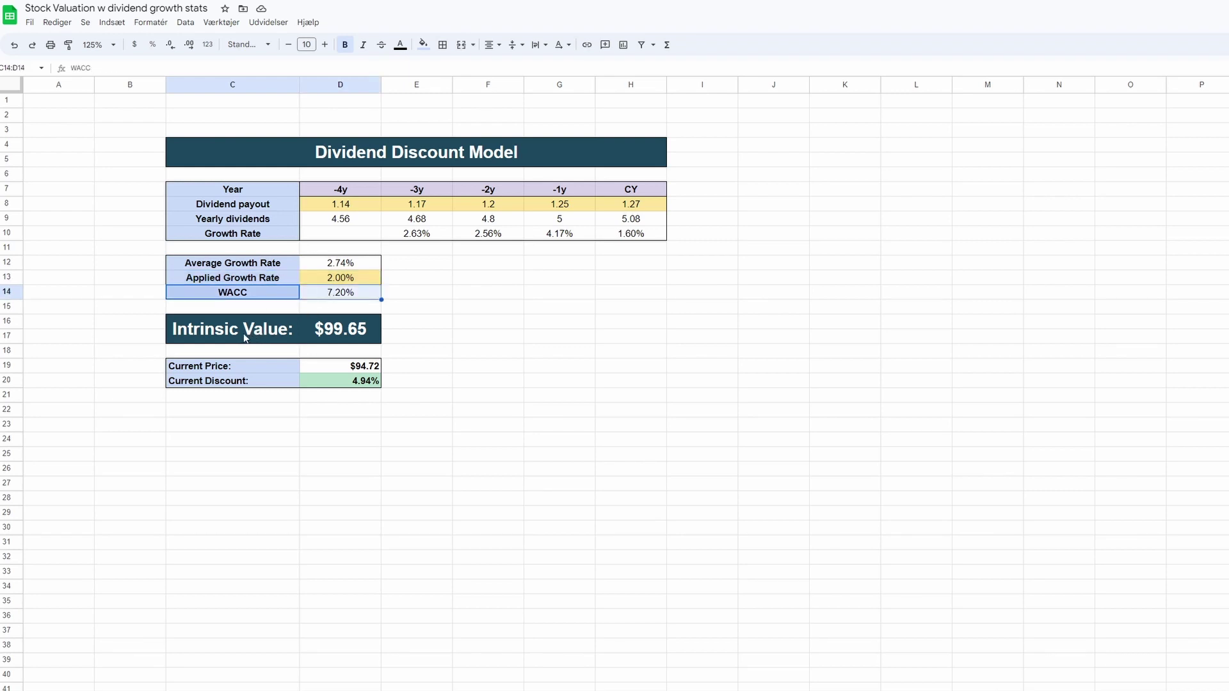
pyautogui.moveTo(245, 331); pyautogui.dragTo(338, 332)
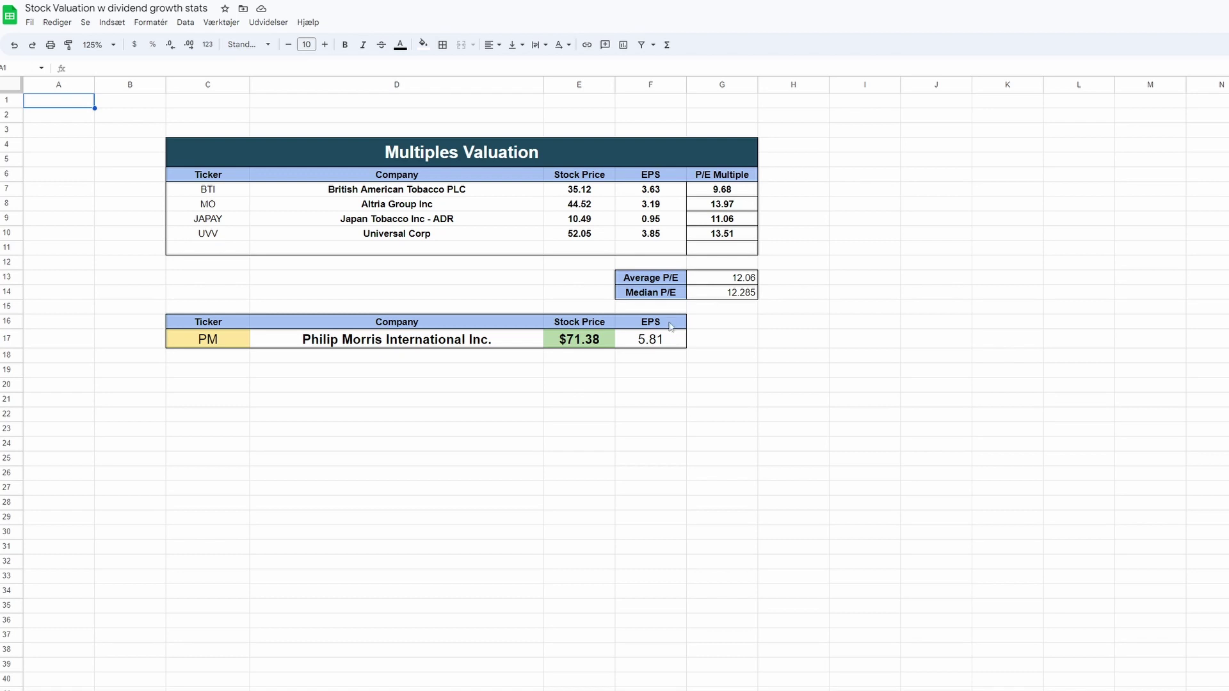
# Move to the Free Cash Flow Valuation sheet and highlight the P/FCF ratio row and its average.
pyautogui.hotkey('ctrl', 'shift', 'pagedown')
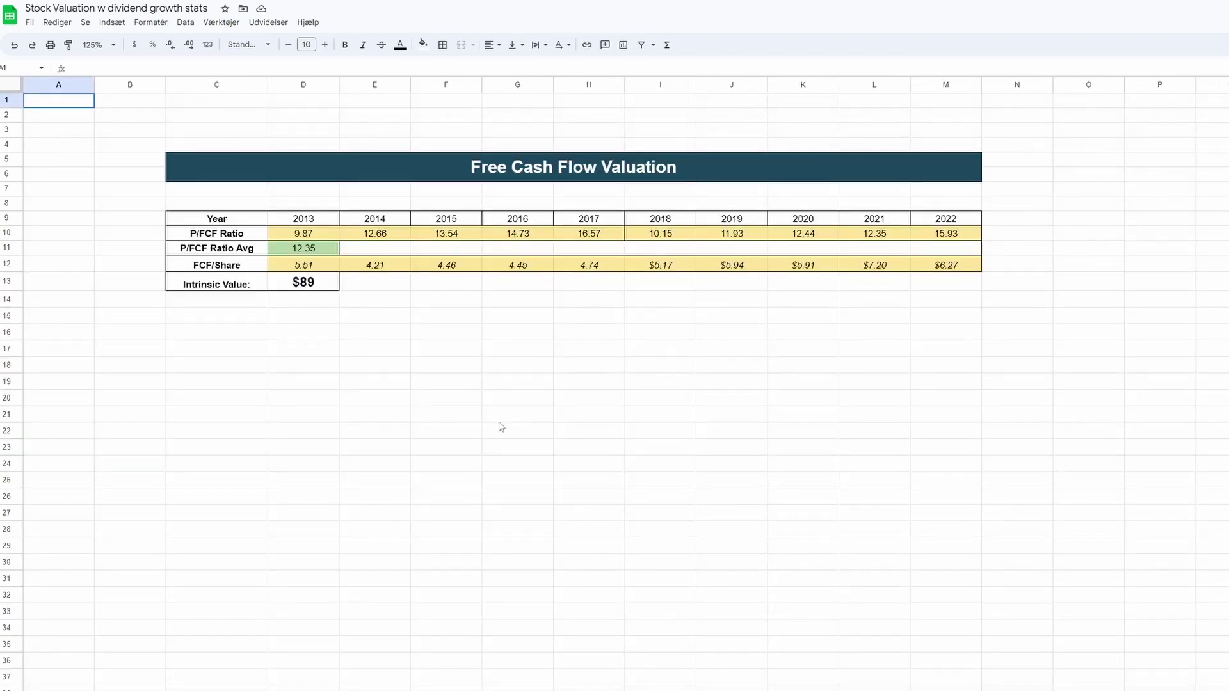
pyautogui.click(448, 378)
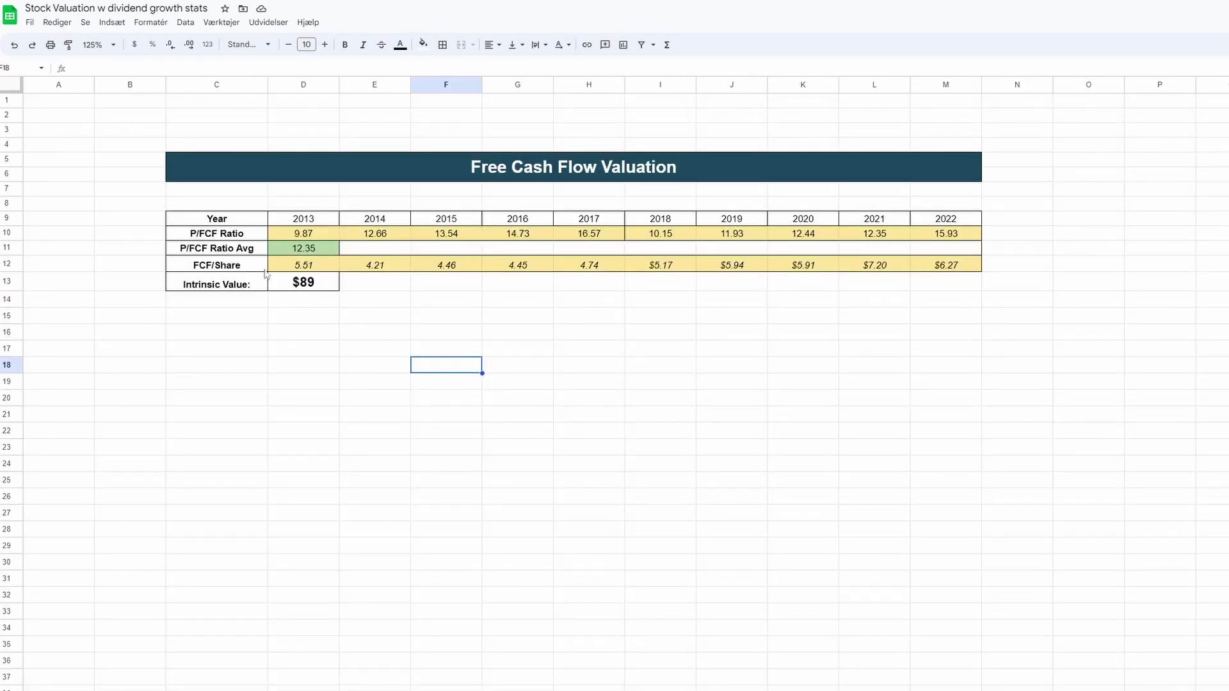
pyautogui.click(195, 239)
pyautogui.moveTo(241, 237); pyautogui.dragTo(945, 234)
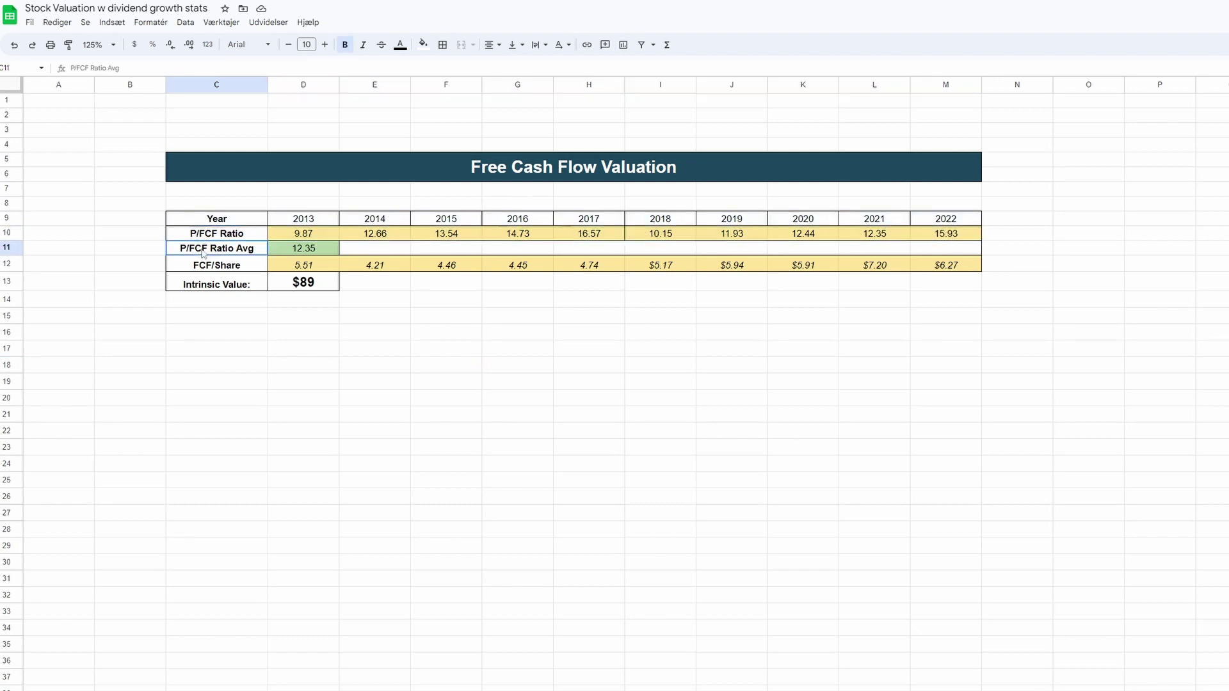
pyautogui.moveTo(199, 249); pyautogui.dragTo(288, 250)
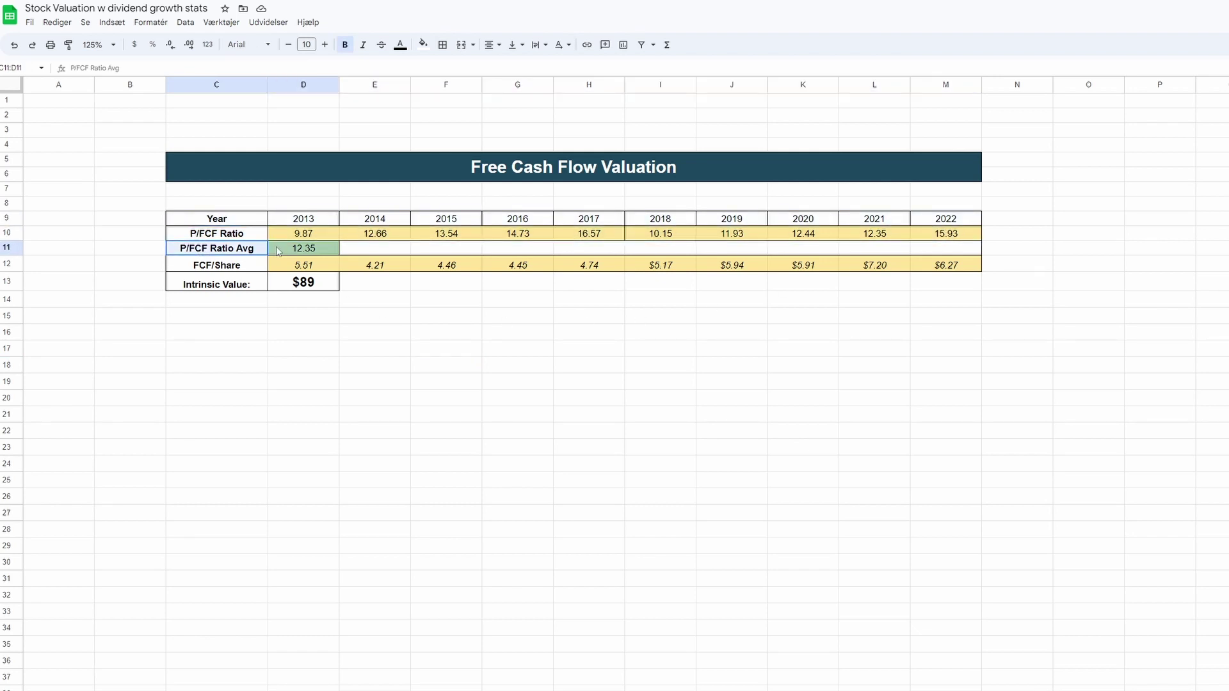
# Highlight the FCF/Share row and the $89 intrinsic value result.
pyautogui.click(306, 302)
pyautogui.moveTo(206, 267); pyautogui.dragTo(946, 267)
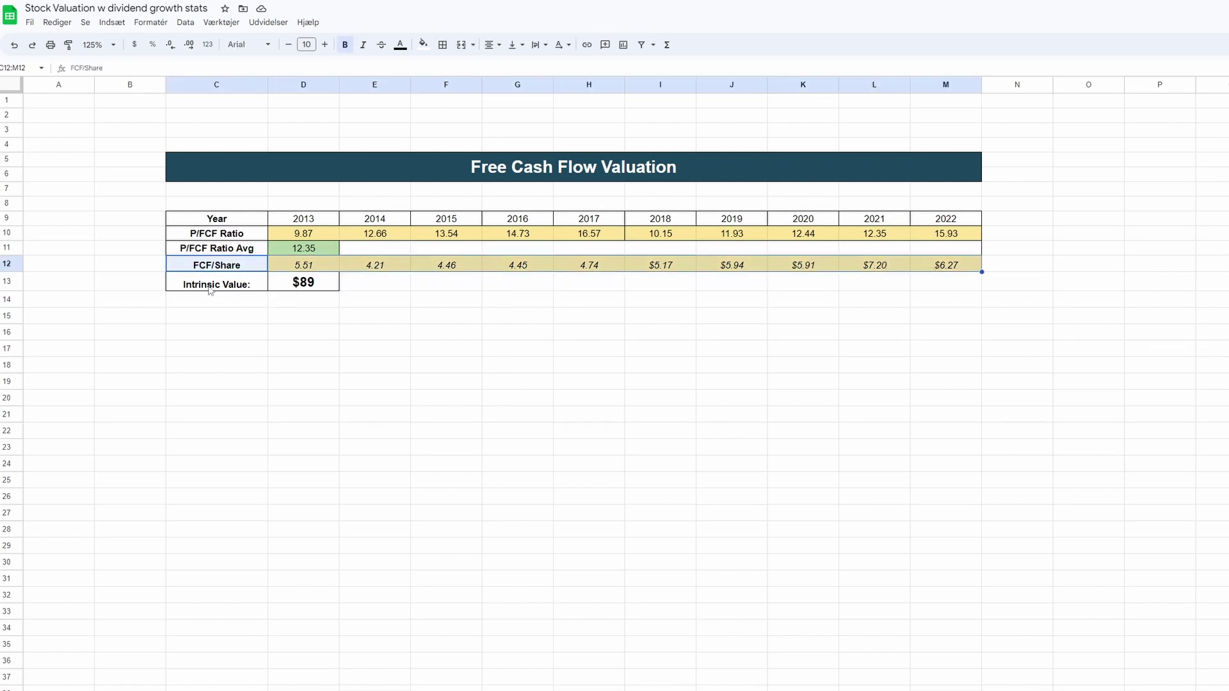
pyautogui.moveTo(207, 287); pyautogui.dragTo(310, 287)
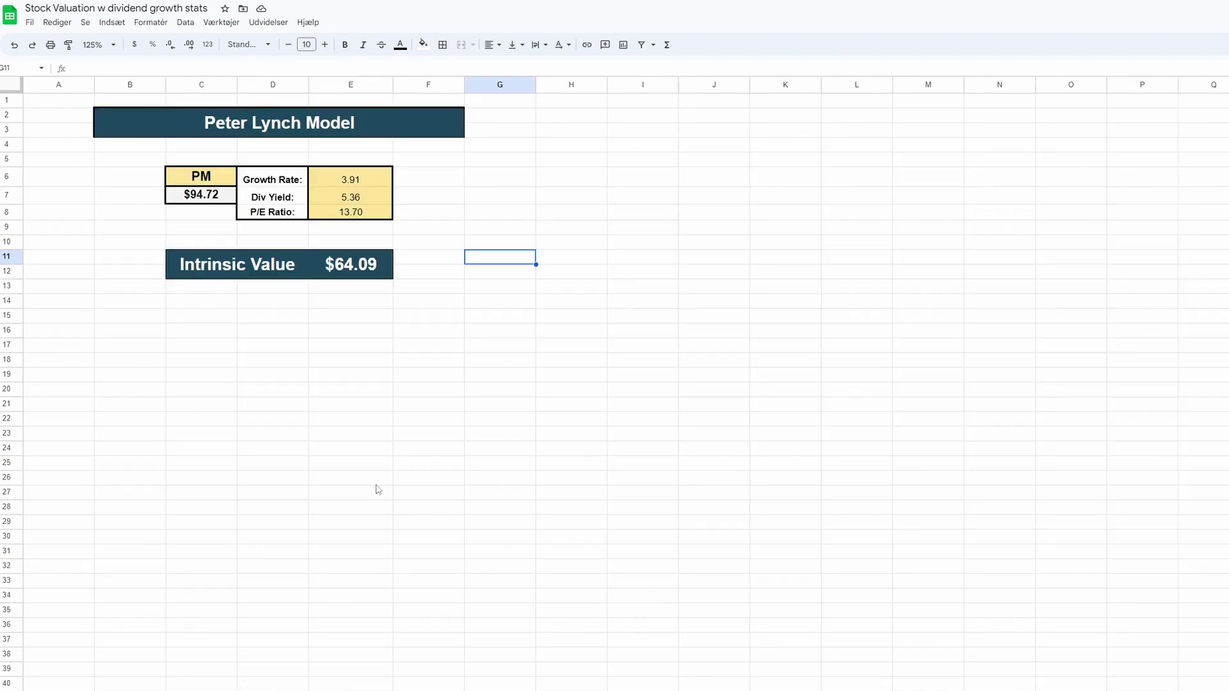
pyautogui.moveTo(272, 179); pyautogui.dragTo(272, 213)
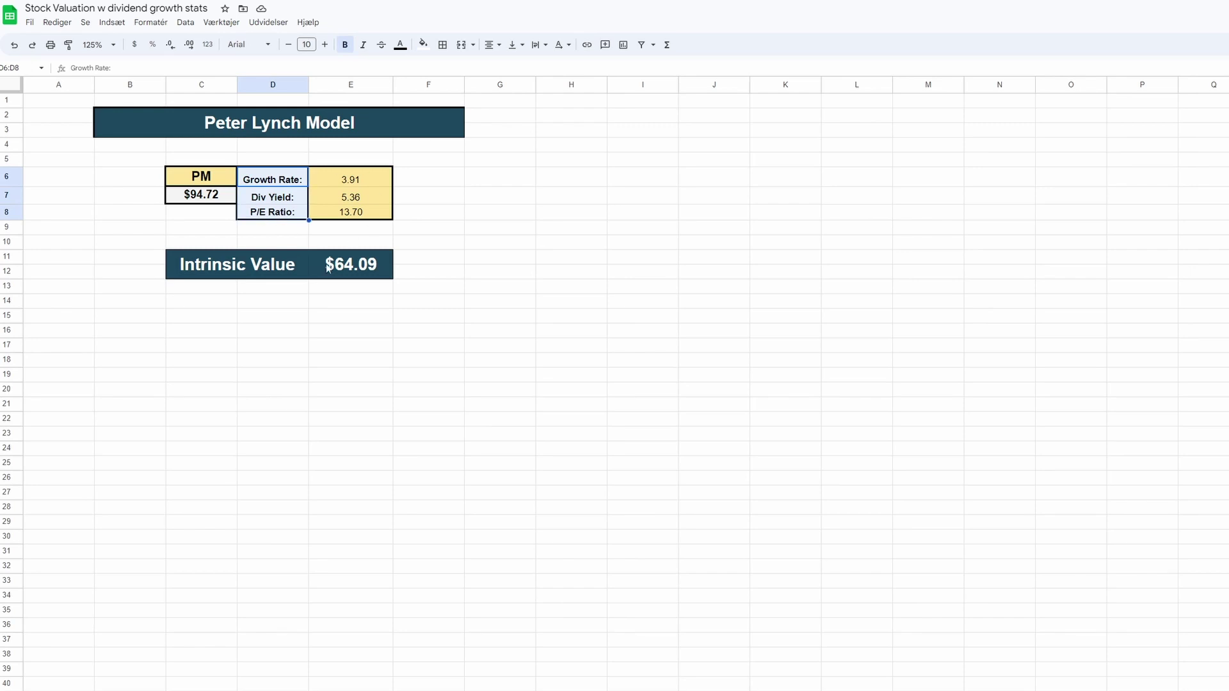
pyautogui.moveTo(196, 272); pyautogui.dragTo(346, 269)
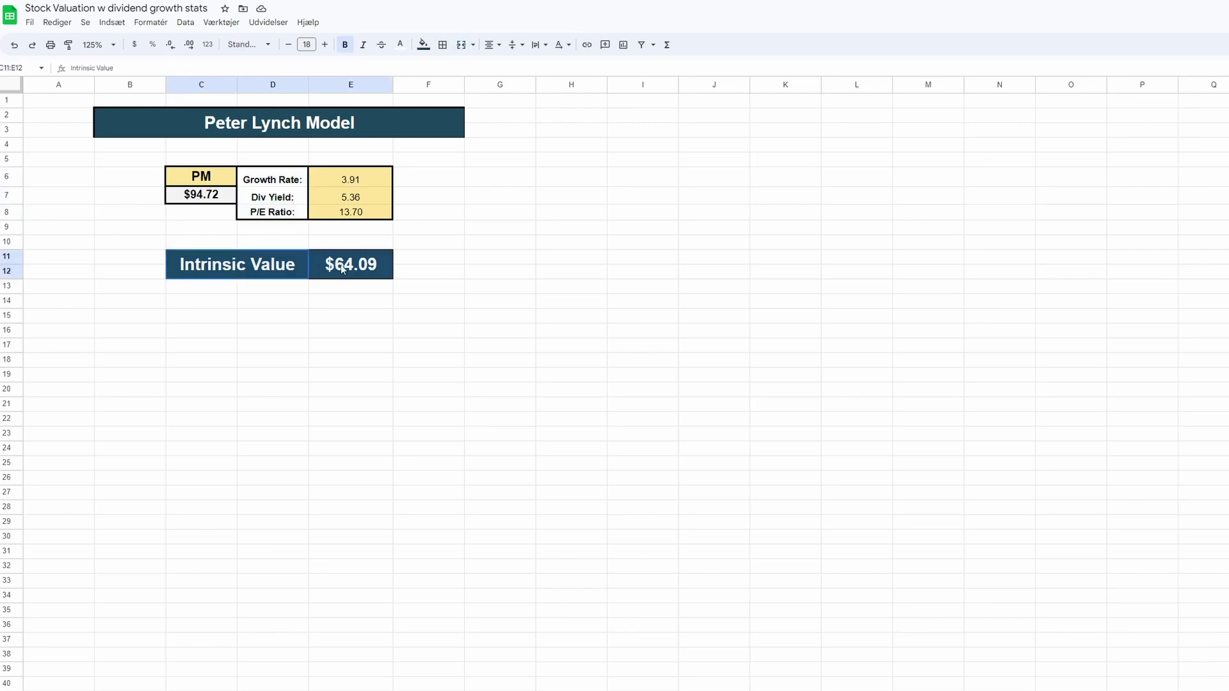
pyautogui.click(572, 389)
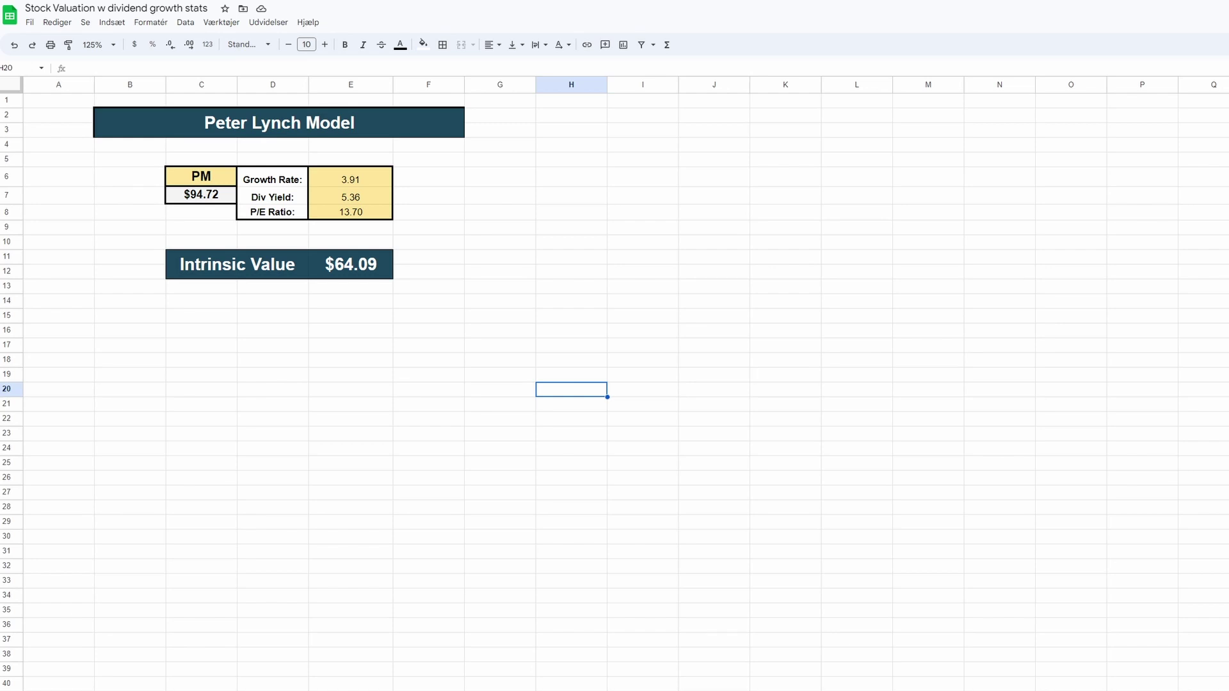
pyautogui.hotkey('ctrl', 'shift', 'pagedown')
# Highlight the six valuation methods and the average intrinsic value on the Summary.
pyautogui.moveTo(193, 206); pyautogui.dragTo(397, 283)
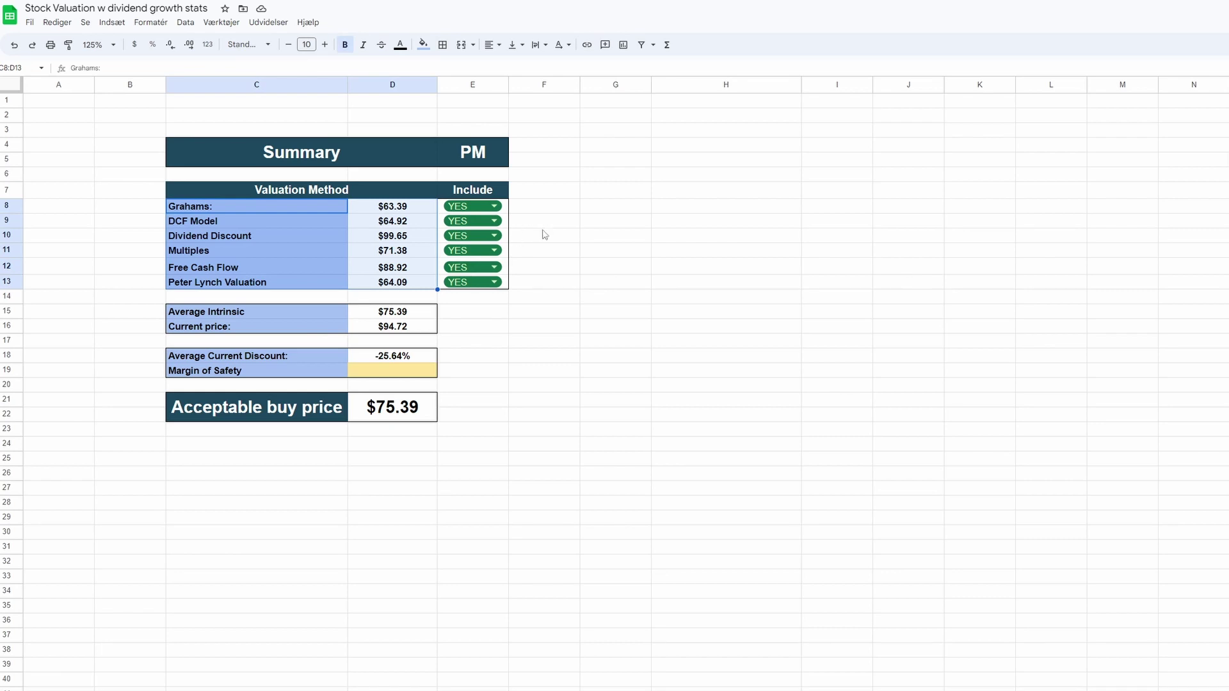
pyautogui.moveTo(193, 312); pyautogui.dragTo(394, 312)
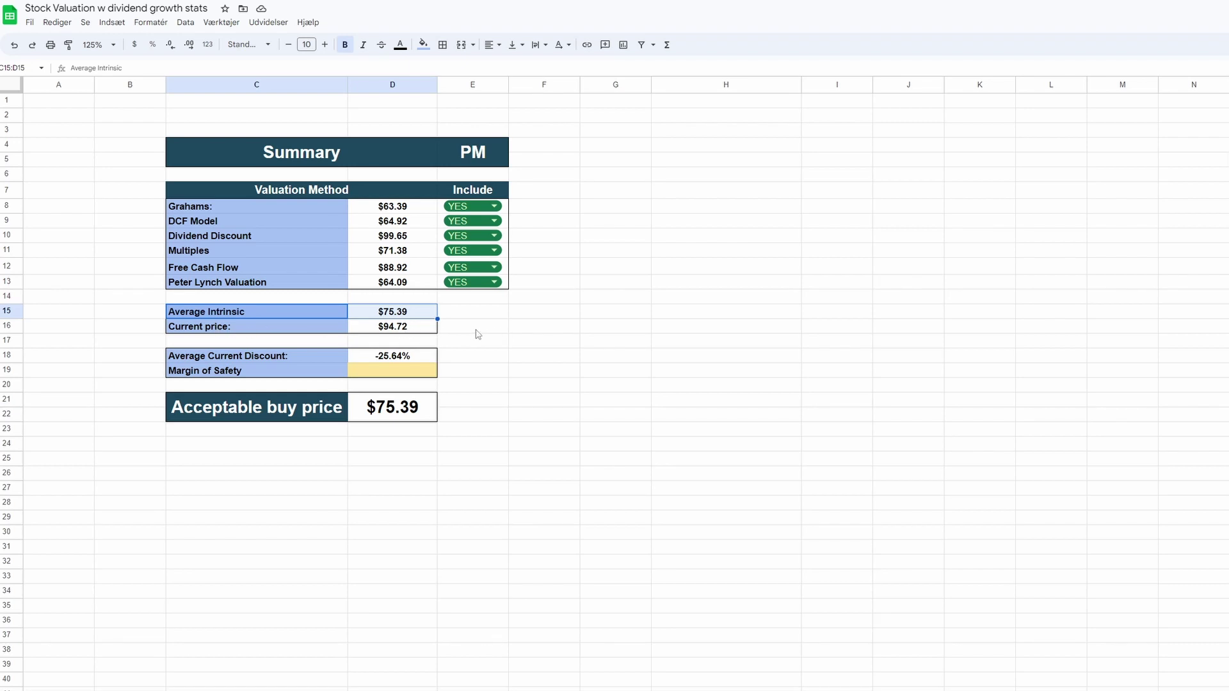
# Enter a 10% margin of safety and check the acceptable buy price drops to $67.85.
pyautogui.click(363, 372)
pyautogui.write('1')
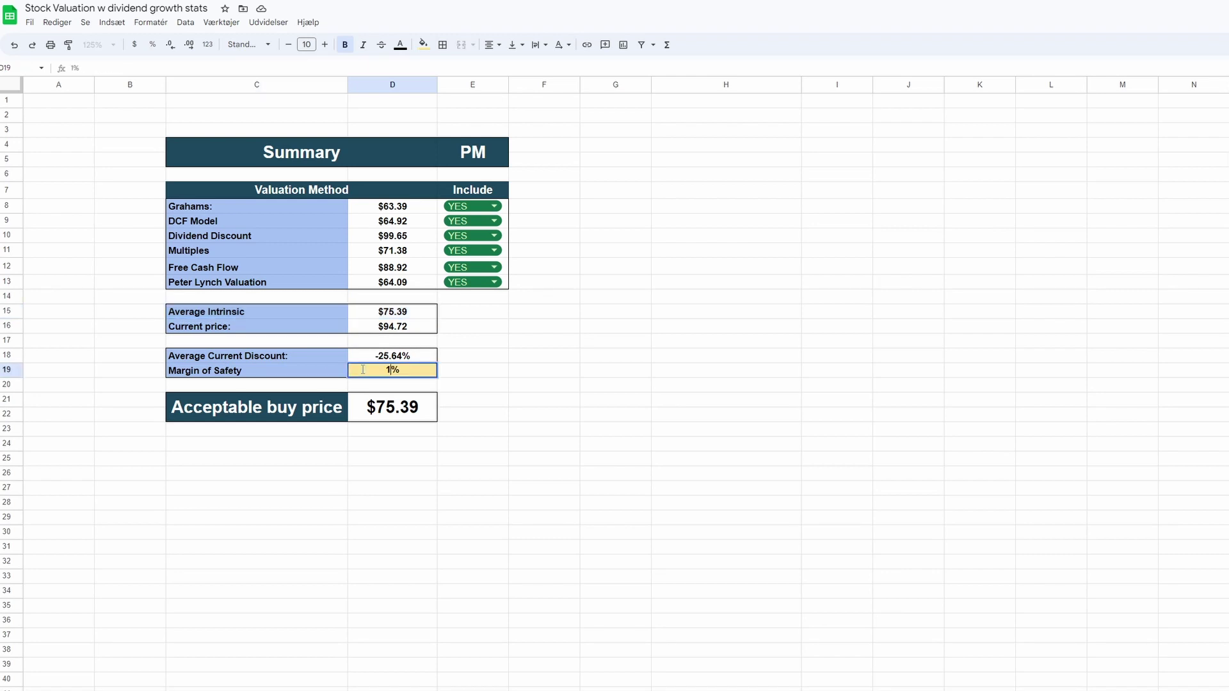
pyautogui.write('0%')
pyautogui.click(553, 360)
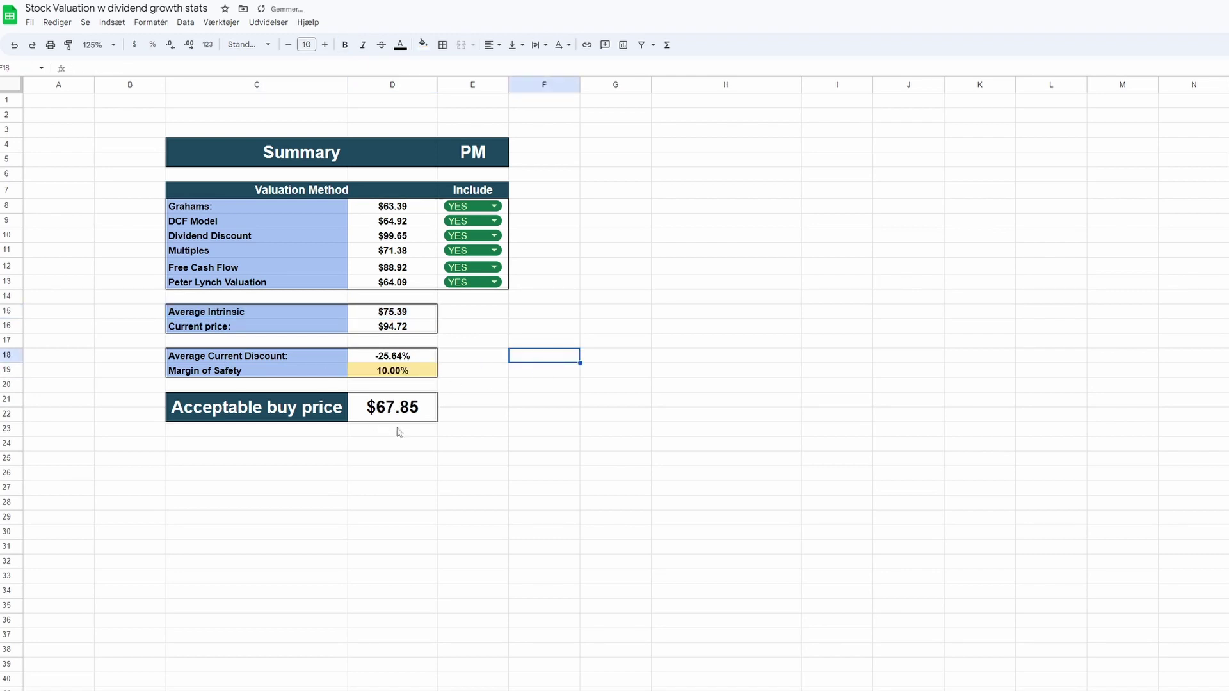
pyautogui.click(298, 411)
pyautogui.moveTo(297, 411); pyautogui.dragTo(392, 407)
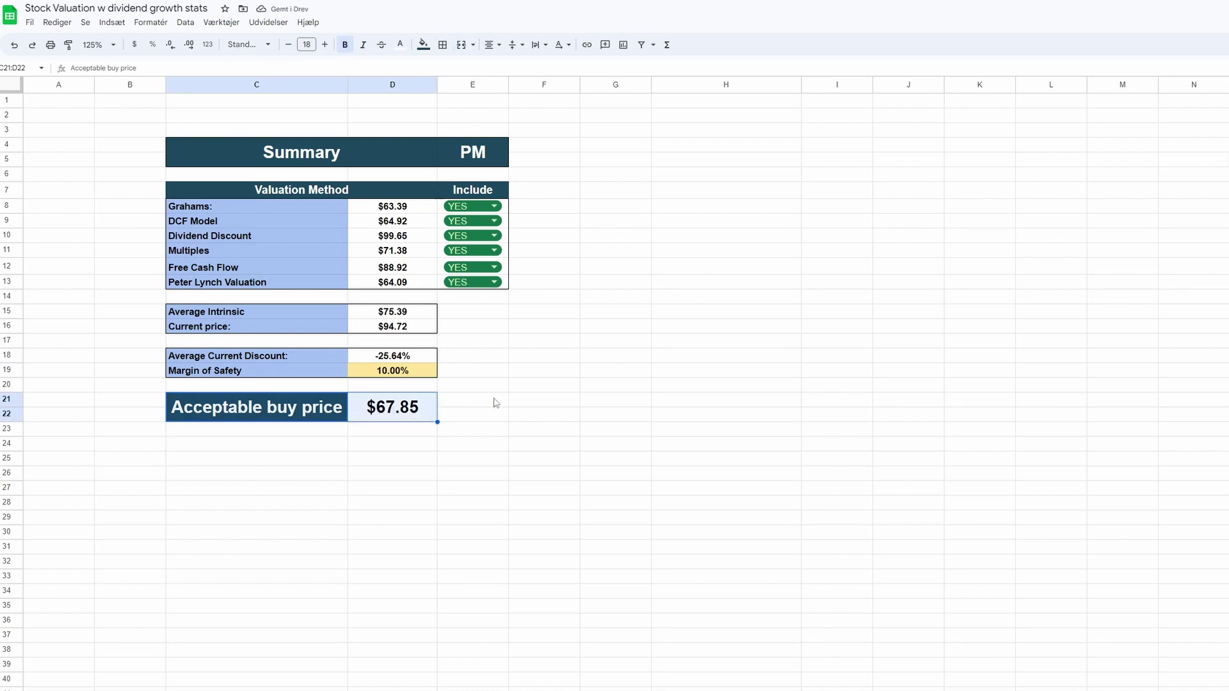
pyautogui.click(544, 399)
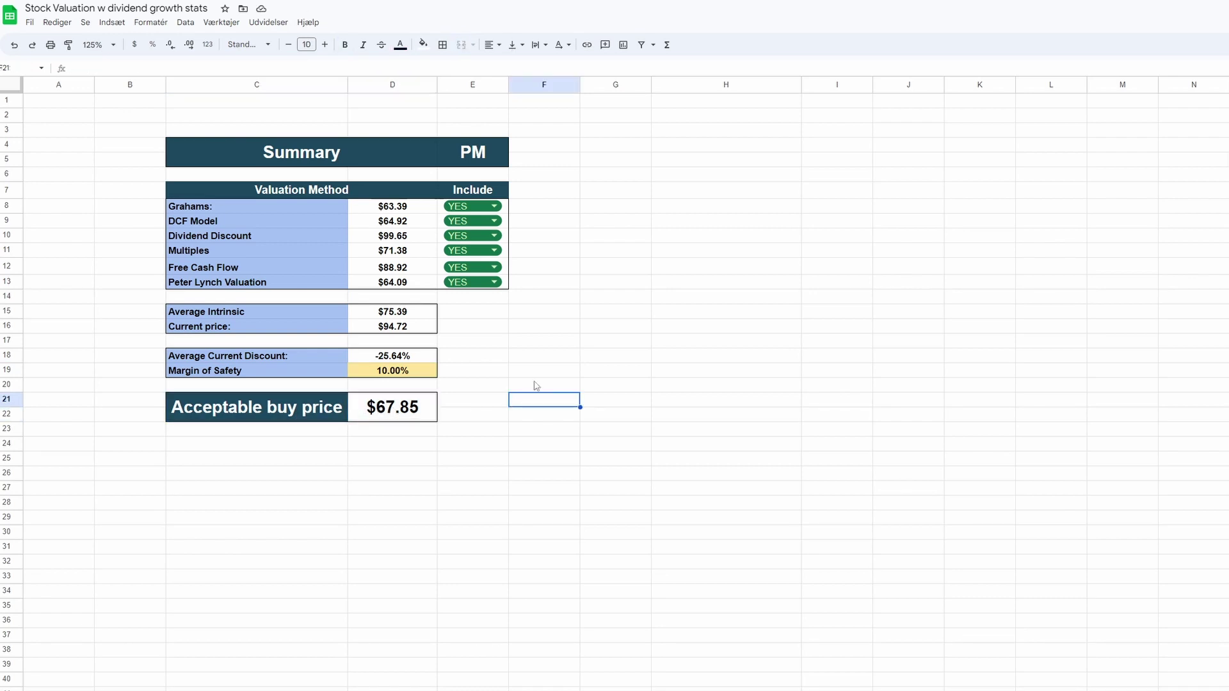